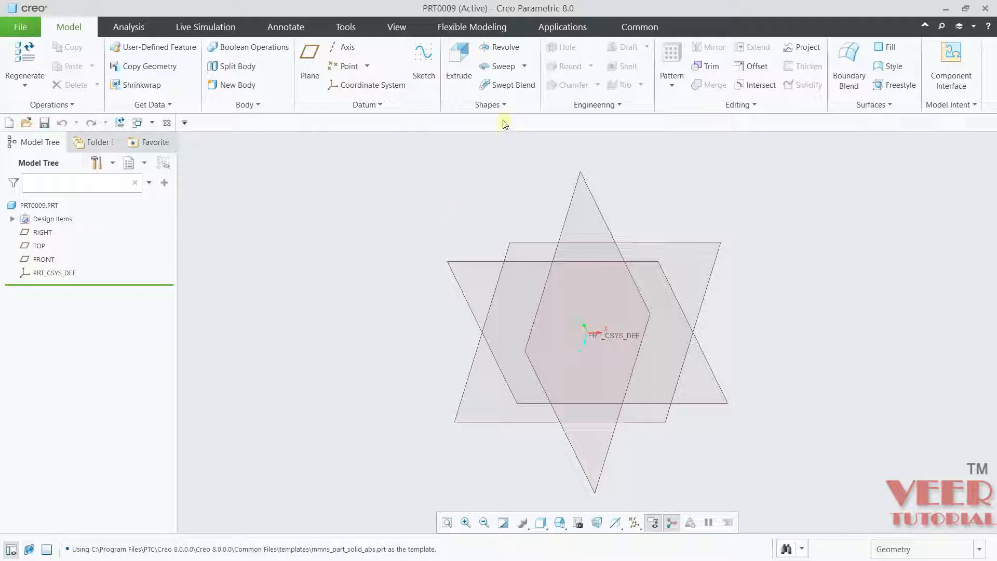
pyautogui.click(503, 105)
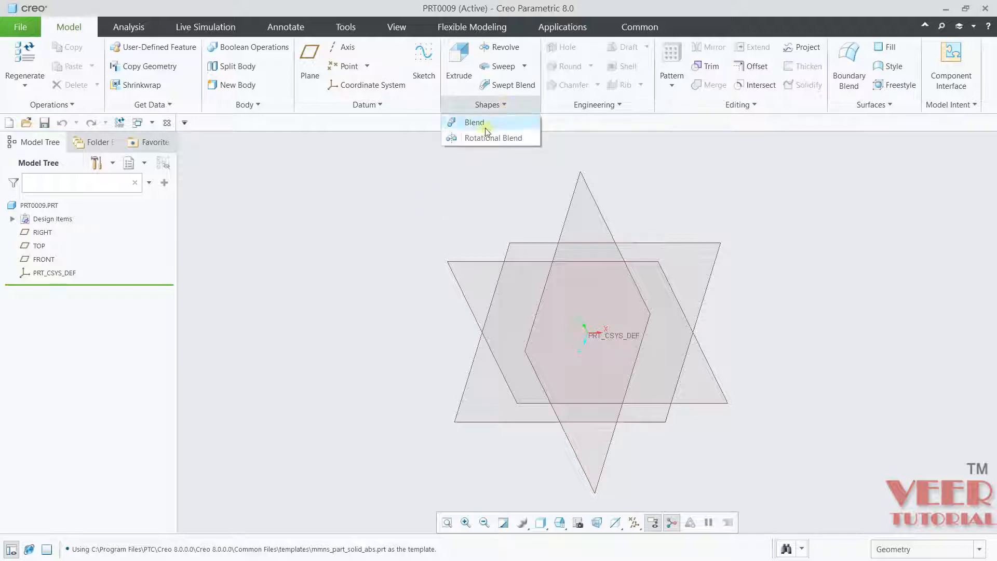
pyautogui.click(452, 185)
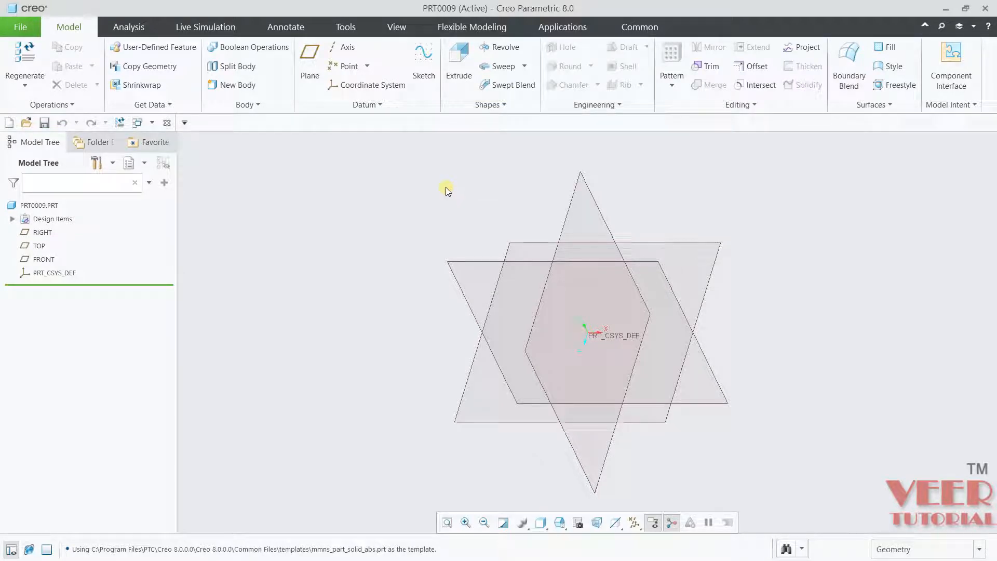
# Create a datum plane offset 150 from the TOP plane
pyautogui.click(310, 65)
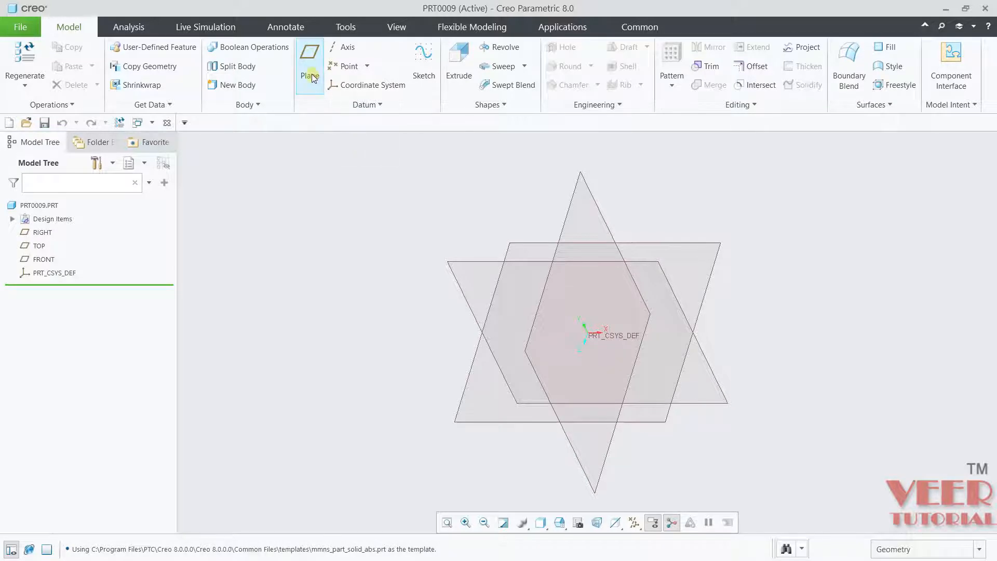
pyautogui.click(696, 242)
pyautogui.doubleClick(888, 329)
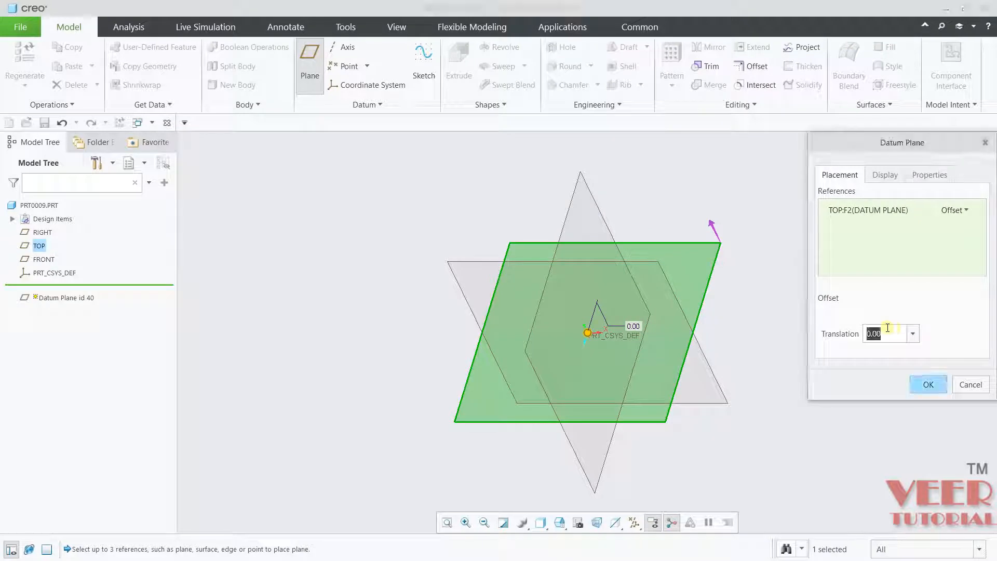
pyautogui.write('150')
pyautogui.press('Return')
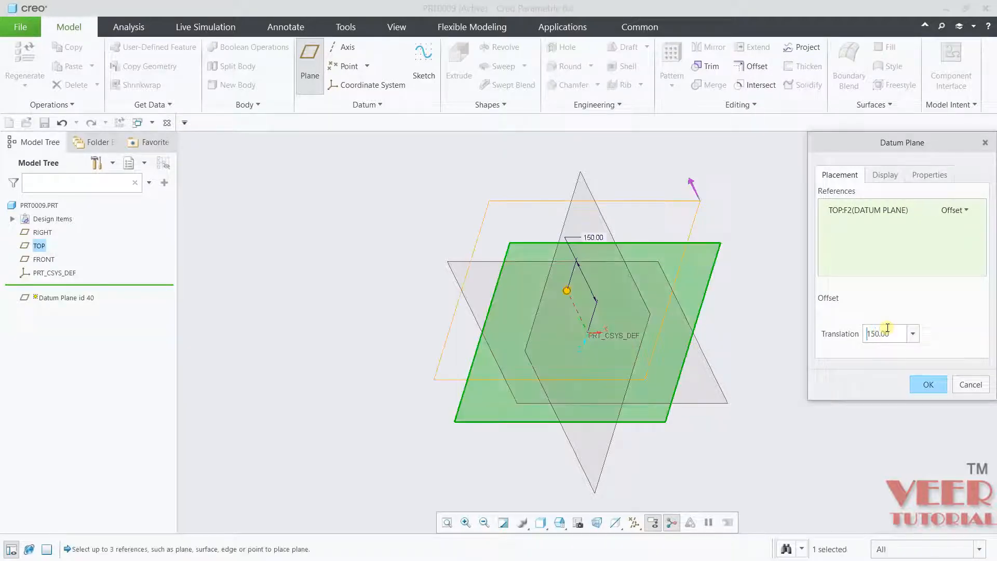
pyautogui.click(928, 385)
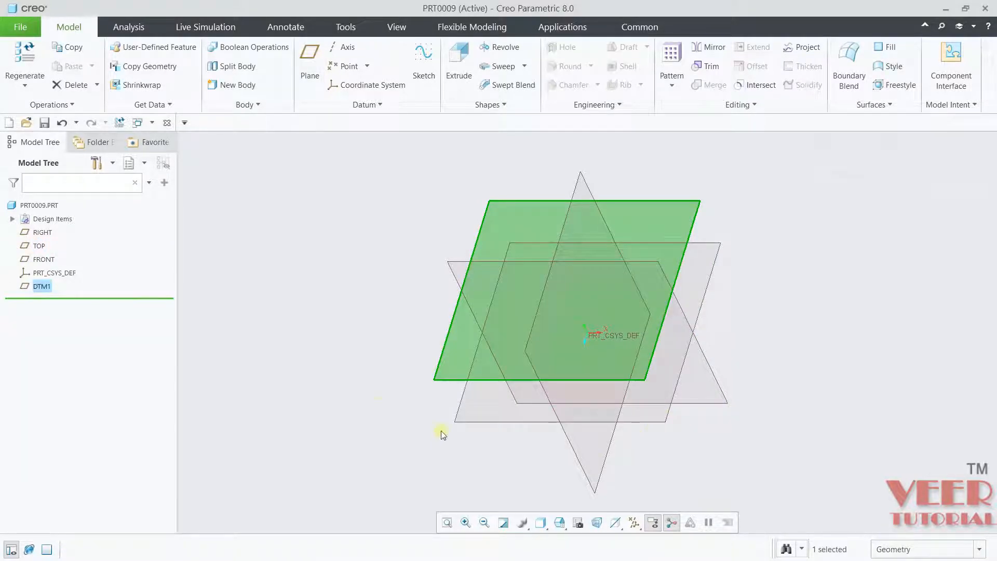
pyautogui.scroll(-3, 384, 410)
pyautogui.click(387, 420)
# Create a second datum plane offset 150 from datum plane DTM1
pyautogui.scroll(3, 407, 447)
pyautogui.scroll(-3, 396, 459)
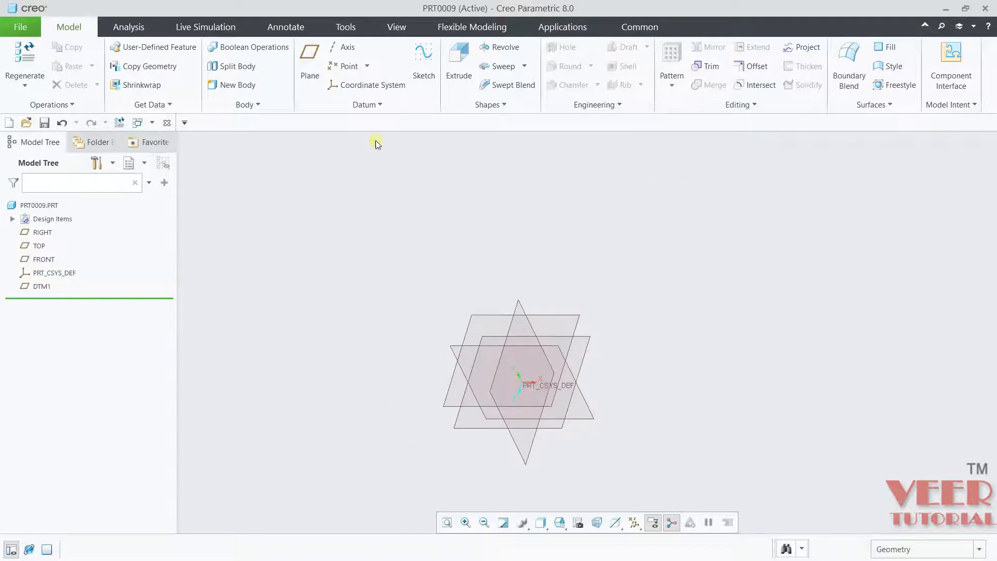
pyautogui.click(309, 57)
pyautogui.scroll(4, 593, 338)
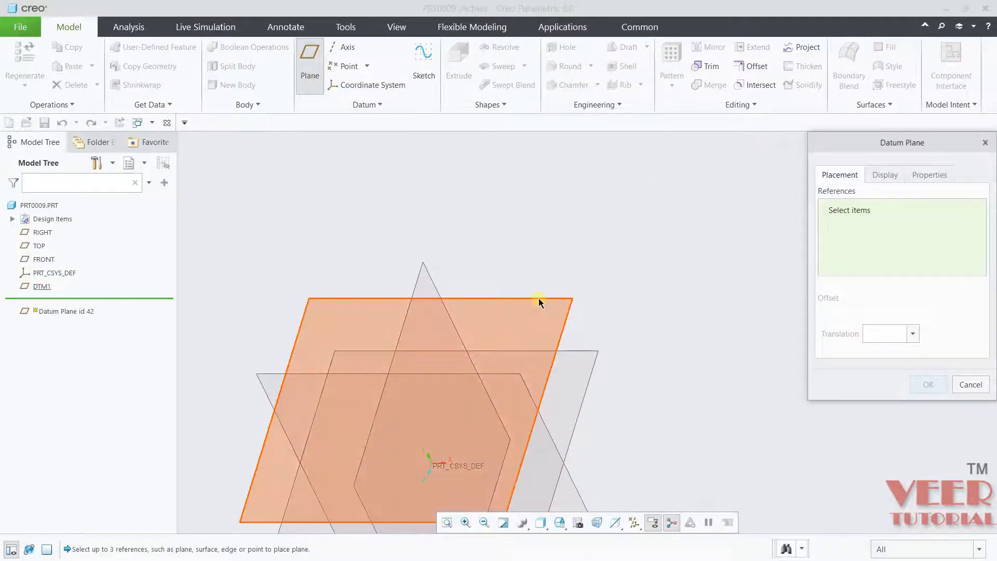
pyautogui.click(538, 298)
pyautogui.click(930, 384)
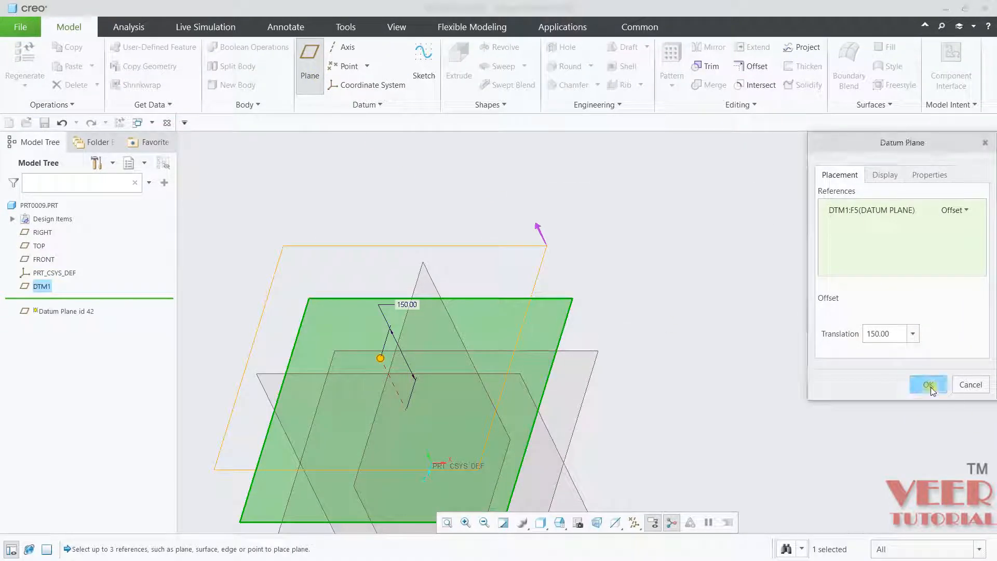
pyautogui.click(733, 325)
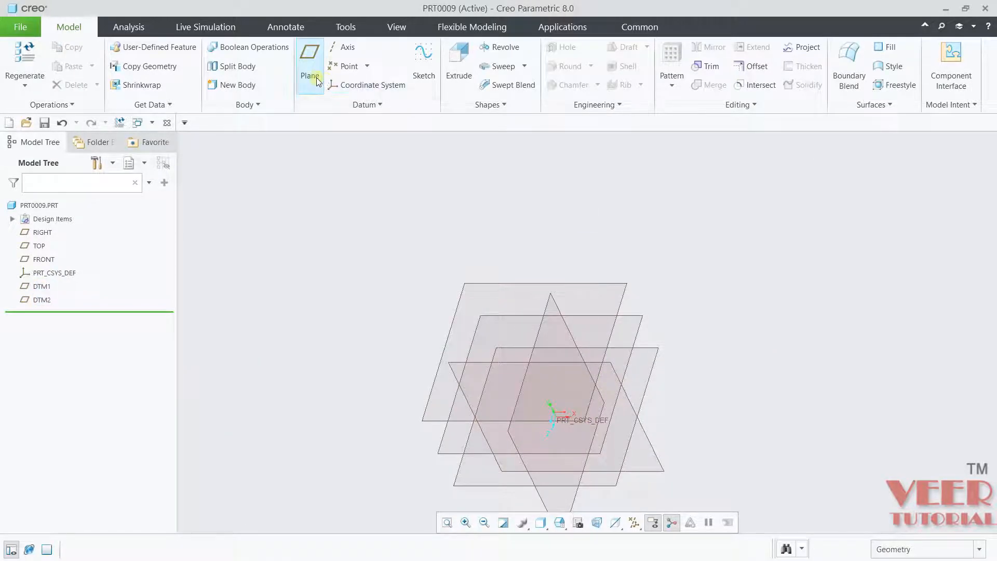
# Create a third datum plane offset 150 from datum plane DTM2
pyautogui.click(310, 57)
pyautogui.click(594, 282)
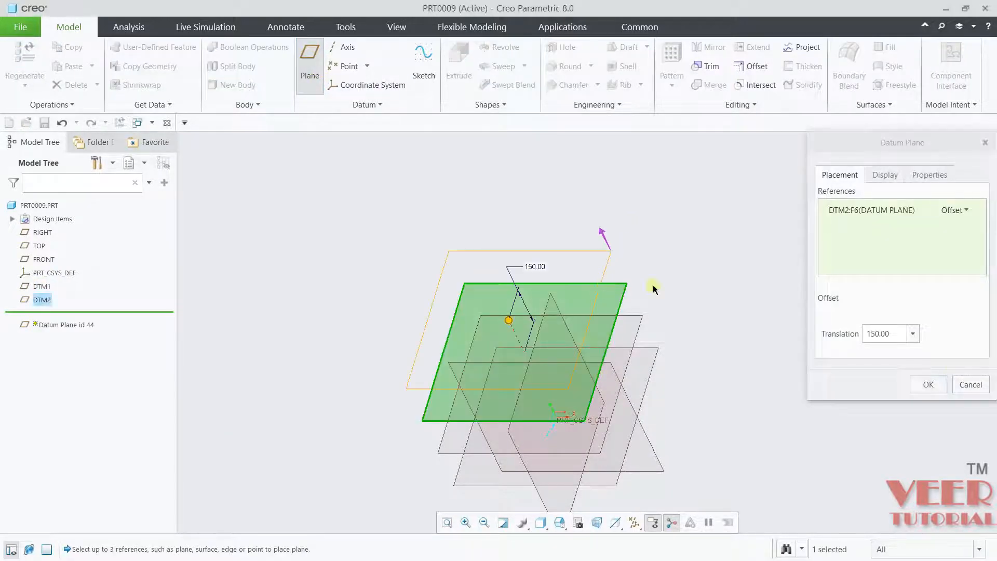
pyautogui.click(933, 380)
pyautogui.click(712, 307)
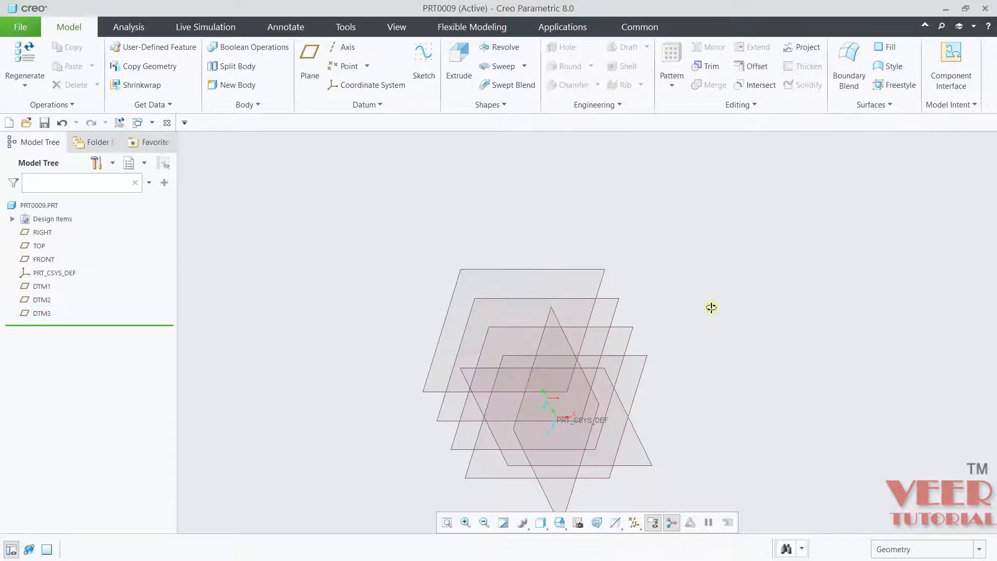
# Sketch a center rectangle around the origin on the TOP plane, nearly filling the plane outline, and finish the sketch
pyautogui.moveTo(712, 307)
pyautogui.mouseDown(button='middle')
pyautogui.moveTo(717, 259)
pyautogui.moveTo(690, 294)
pyautogui.moveTo(699, 314)
pyautogui.mouseUp(button='middle')
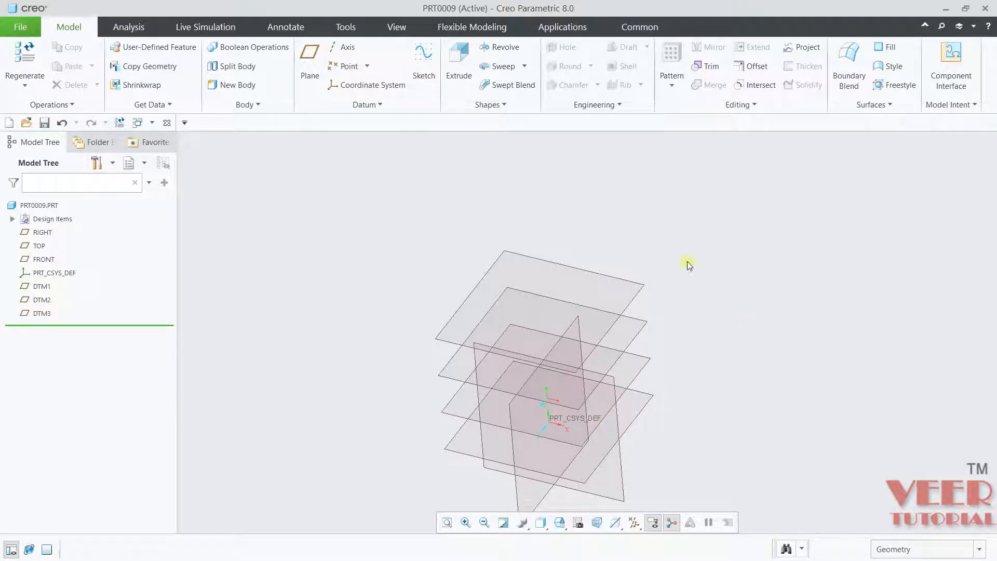
pyautogui.scroll(2, 697, 296)
pyautogui.scroll(-2, 710, 328)
pyautogui.click(424, 62)
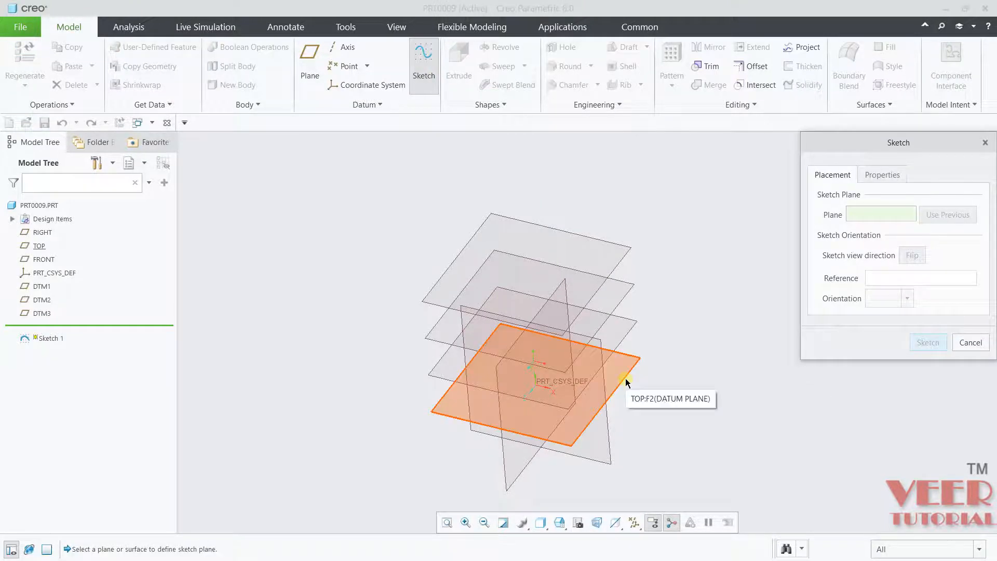
pyautogui.click(625, 379)
pyautogui.click(923, 345)
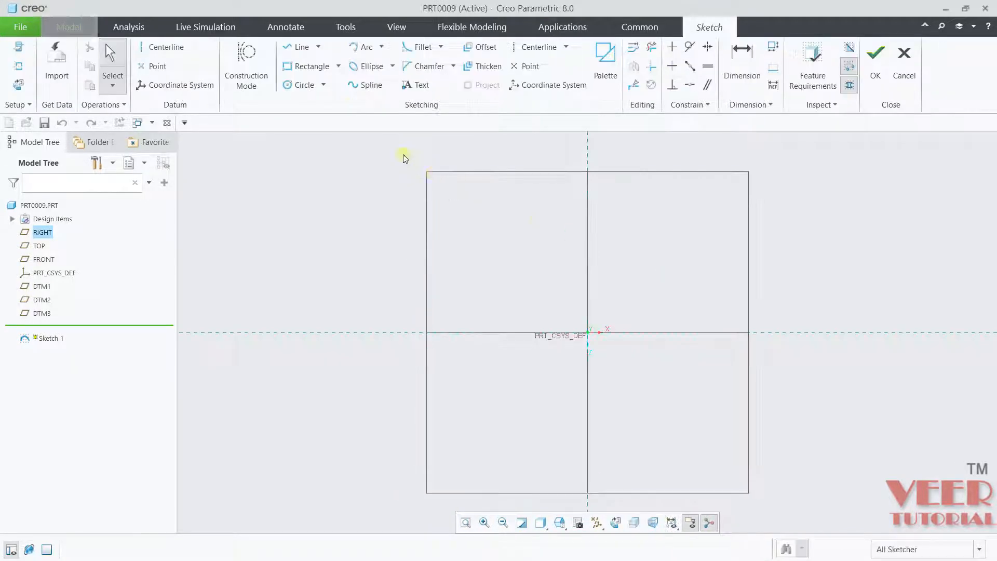
pyautogui.click(339, 66)
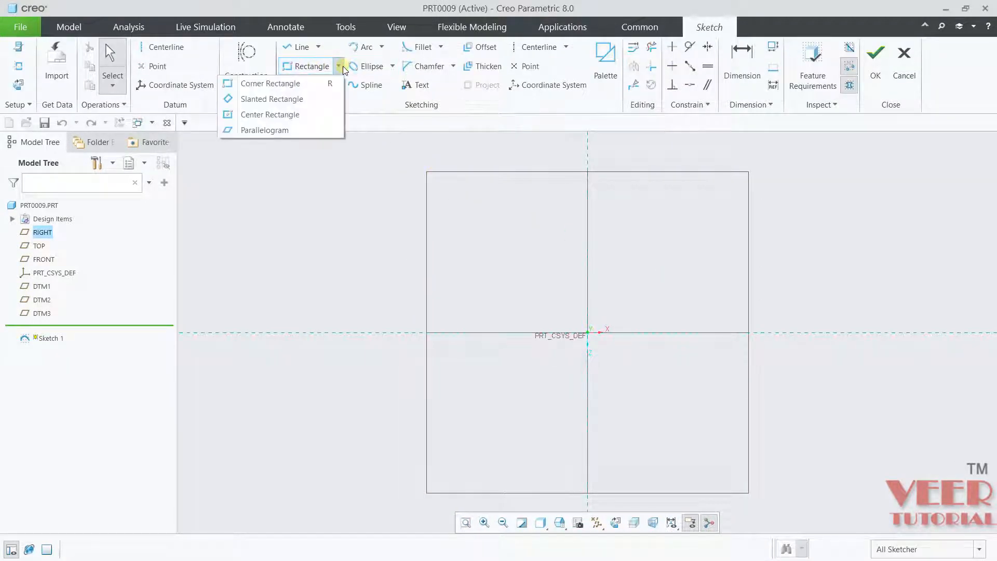
pyautogui.click(293, 112)
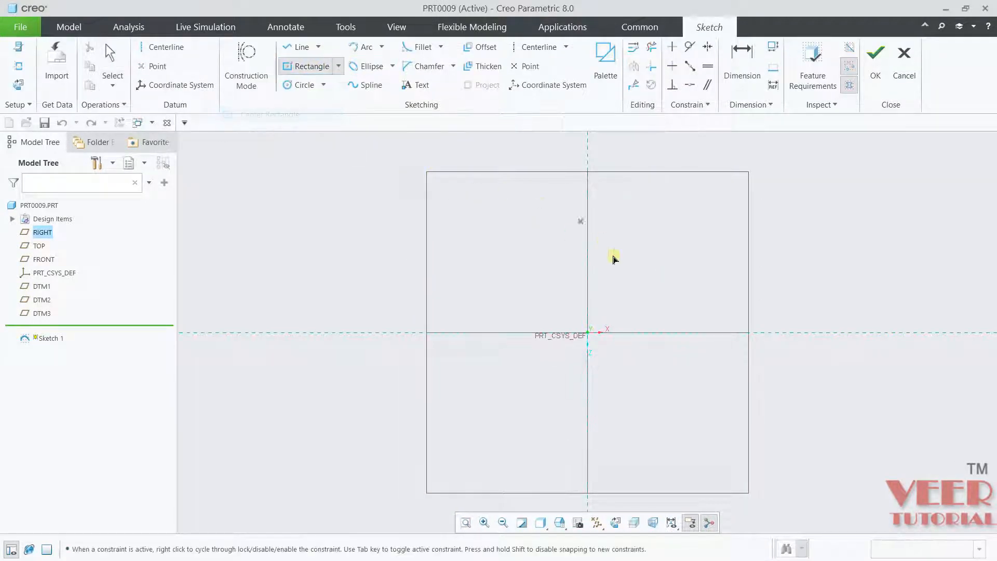
pyautogui.click(589, 334)
pyautogui.click(734, 229)
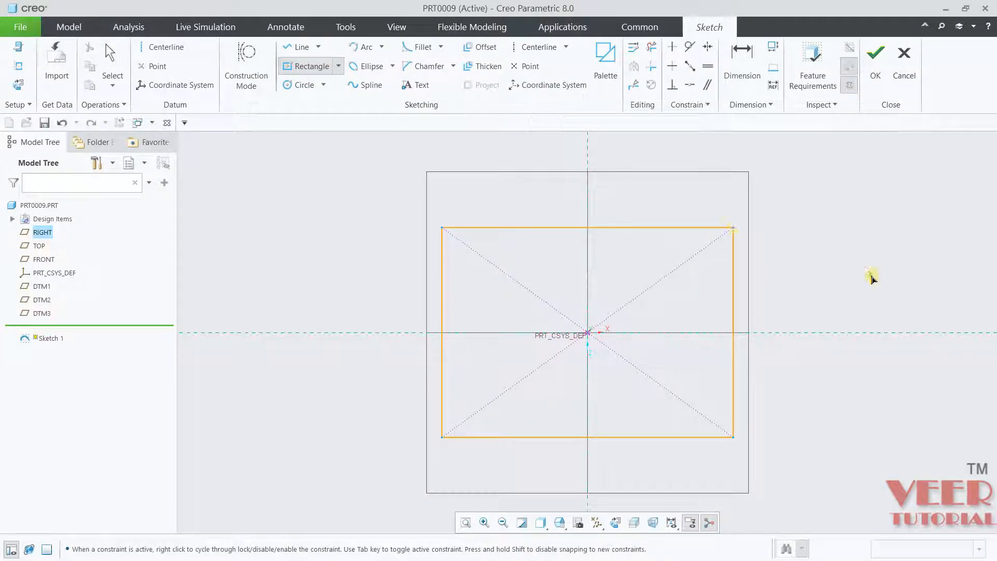
pyautogui.click(877, 83)
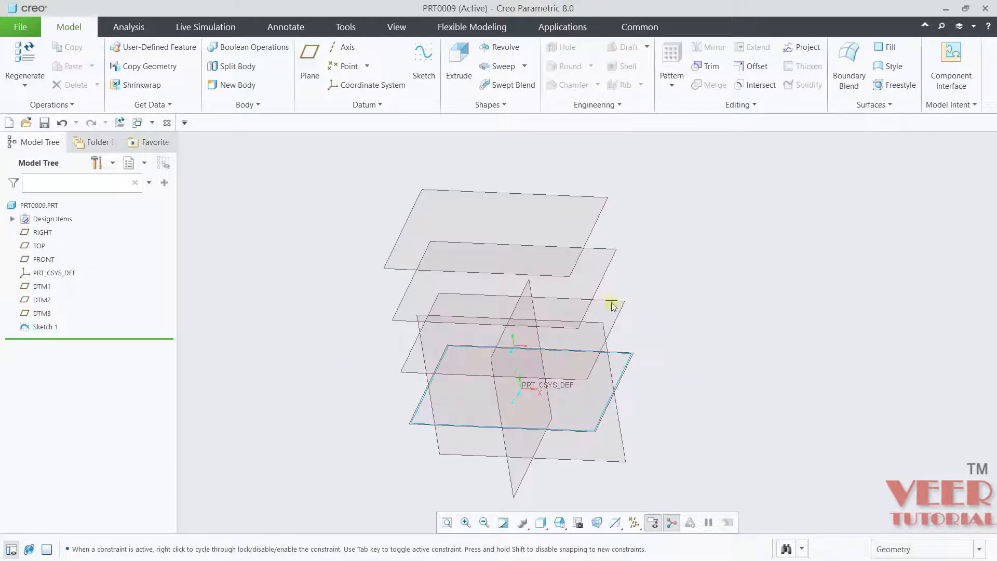
# Sketch a slightly smaller center rectangle around the origin on datum plane DTM1 and finish the sketch
pyautogui.click(621, 317)
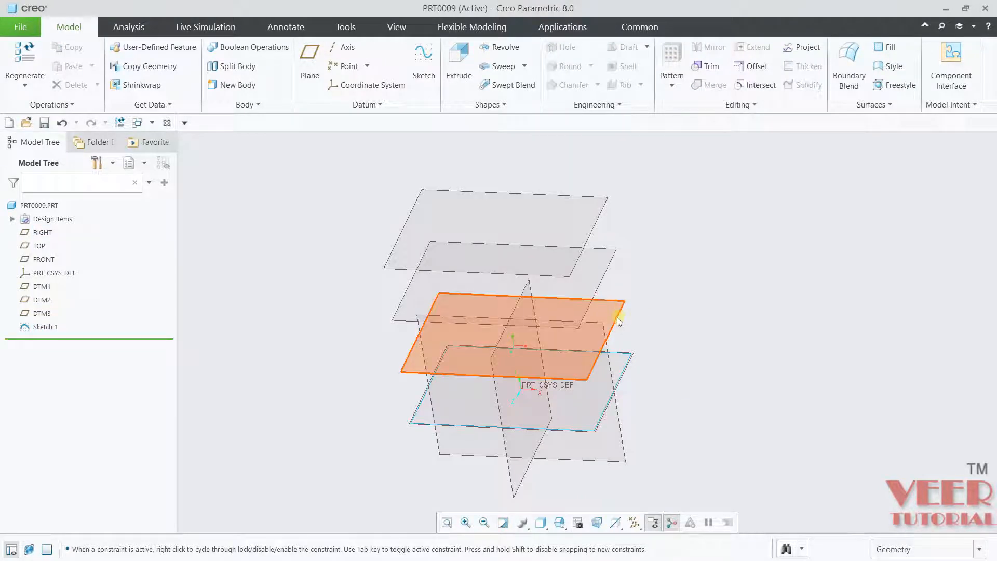
pyautogui.click(618, 318)
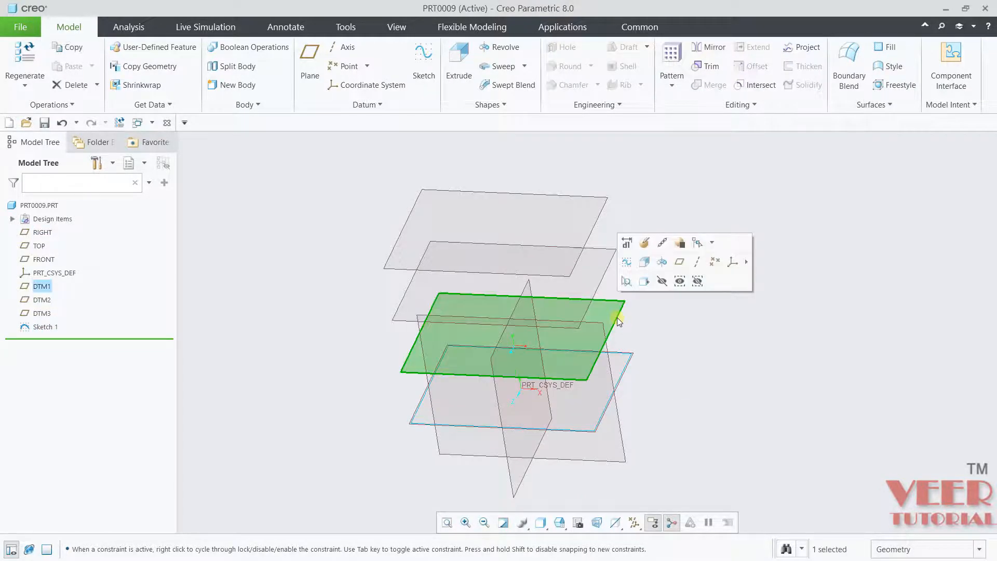
pyautogui.click(628, 262)
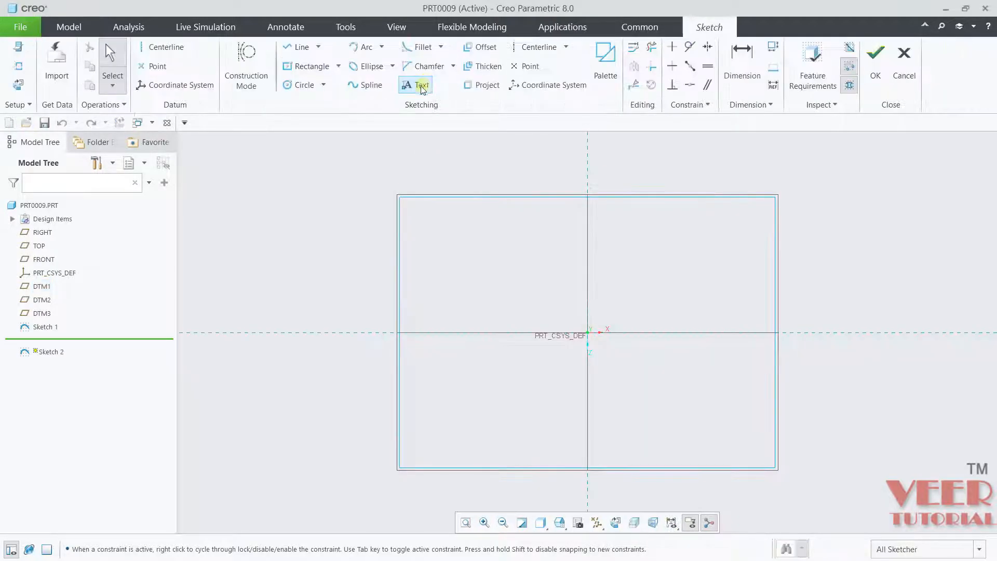
pyautogui.click(308, 66)
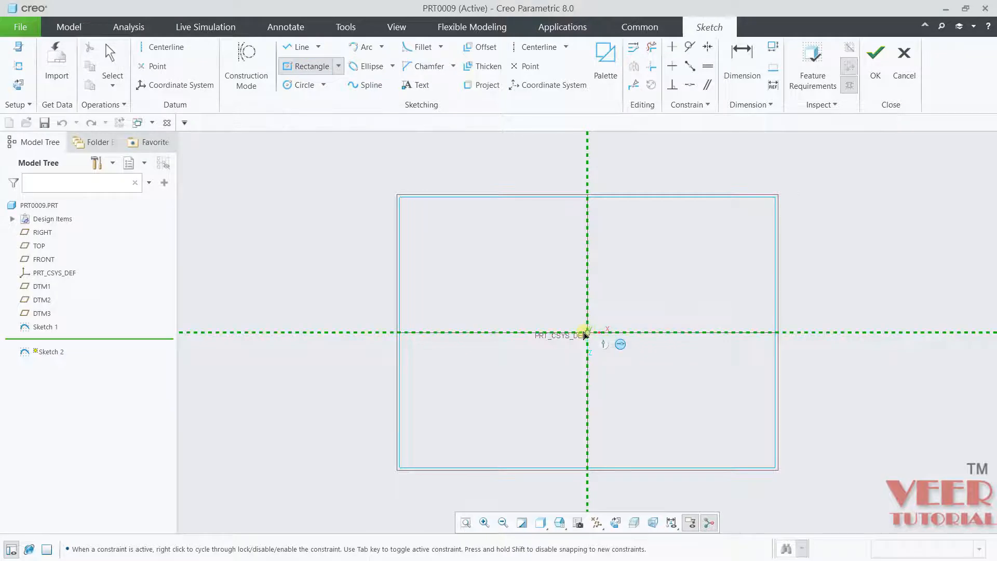
pyautogui.click(586, 332)
pyautogui.click(755, 222)
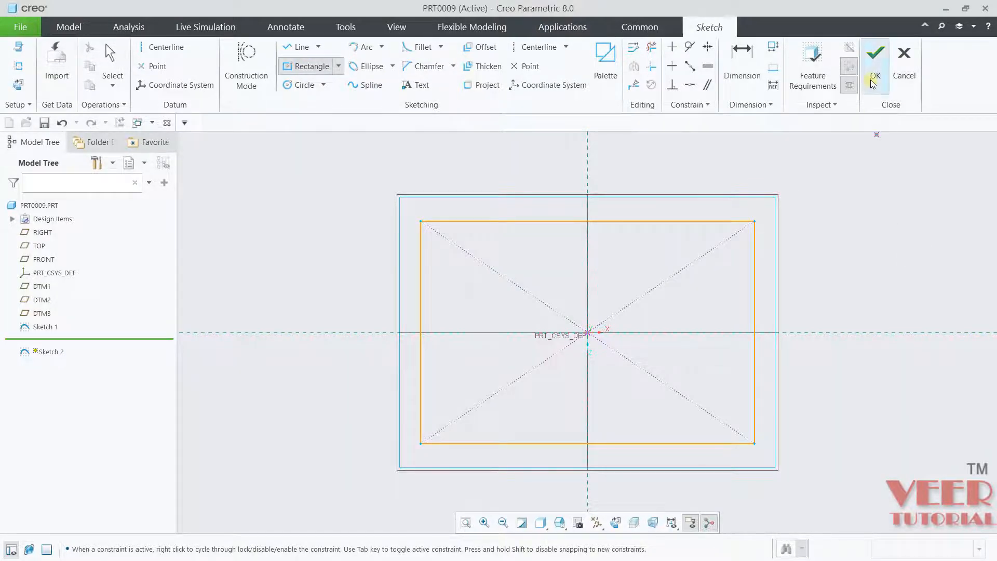
pyautogui.click(876, 53)
# Turn off the display of all datum axes, points, coordinate systems and planes
pyautogui.moveTo(407, 378)
pyautogui.mouseDown(button='middle')
pyautogui.moveTo(407, 340)
pyautogui.moveTo(358, 347)
pyautogui.moveTo(376, 301)
pyautogui.moveTo(399, 325)
pyautogui.moveTo(368, 286)
pyautogui.moveTo(346, 314)
pyautogui.mouseUp(button='middle')
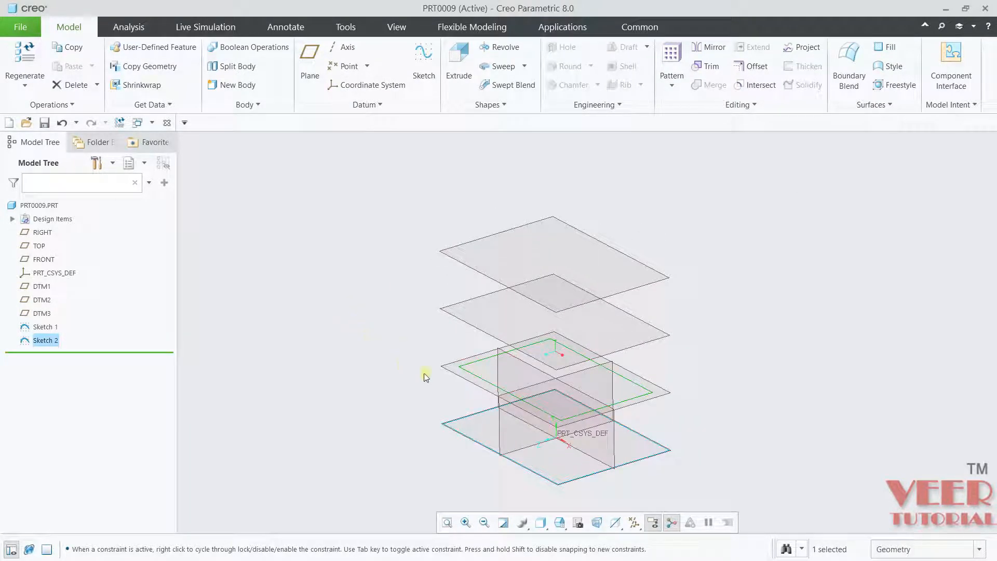
pyautogui.click(634, 521)
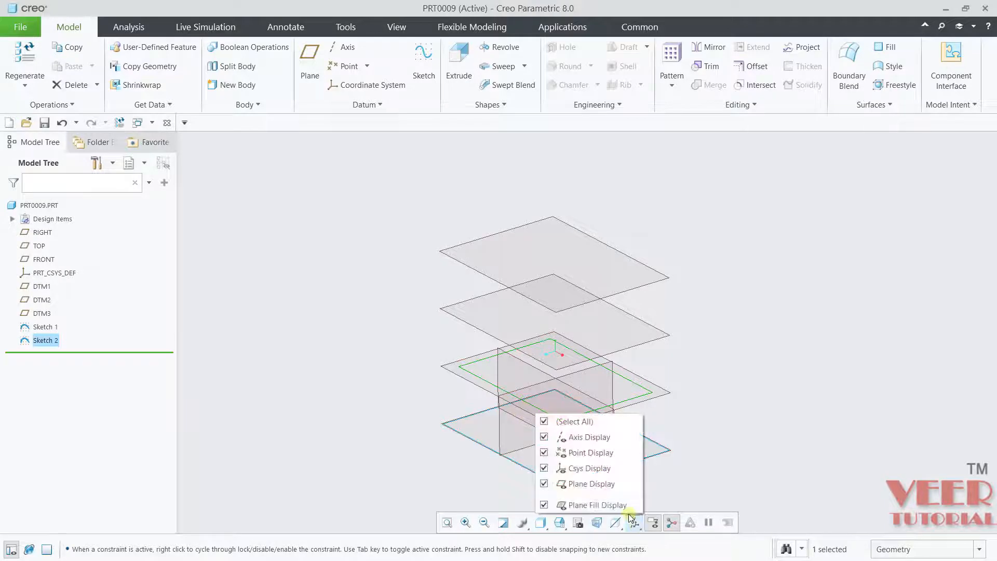
pyautogui.click(544, 422)
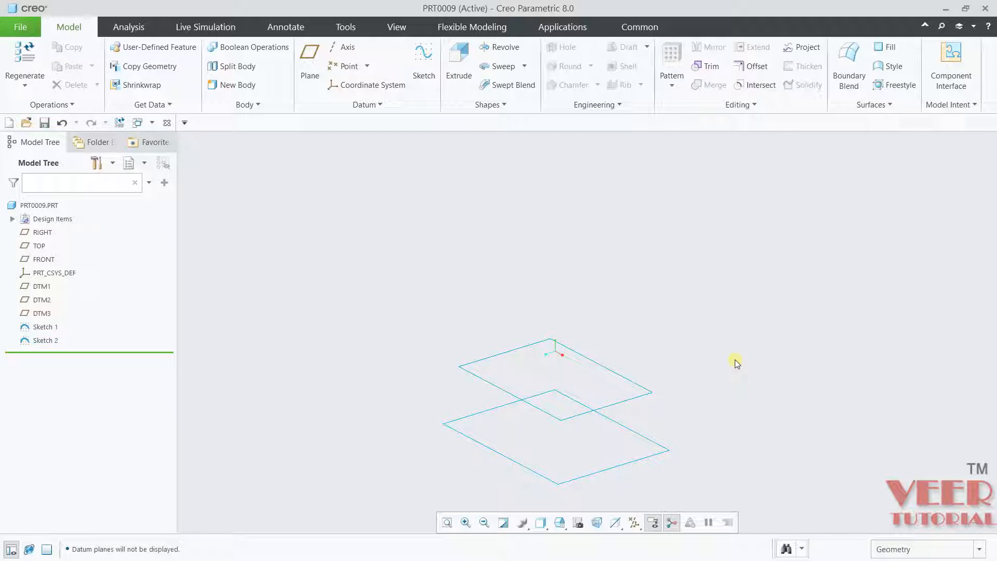
# Start a Blend that uses selected sections and pick the larger lower rectangle as Section 1
pyautogui.click(502, 105)
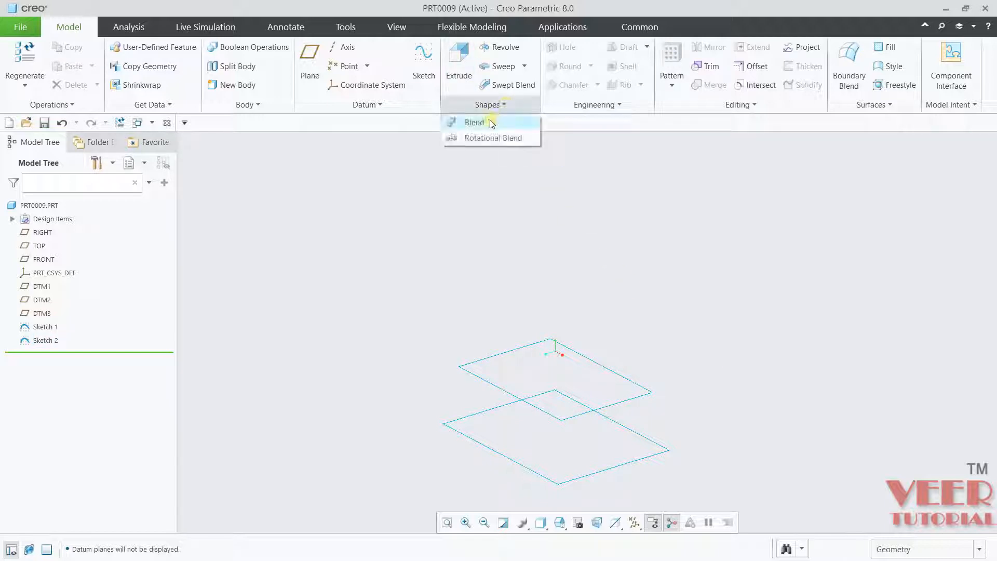
pyautogui.click(489, 123)
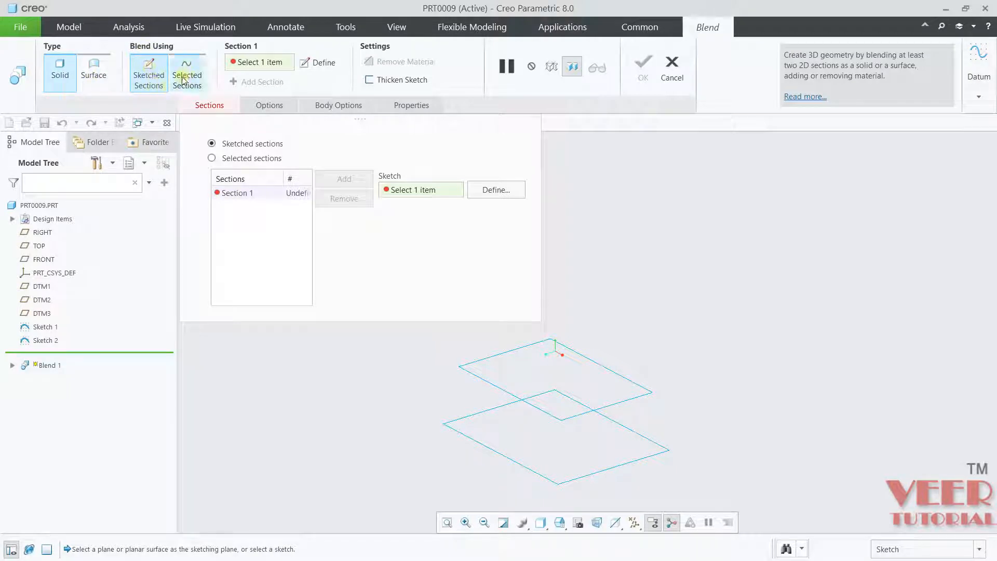
pyautogui.click(211, 105)
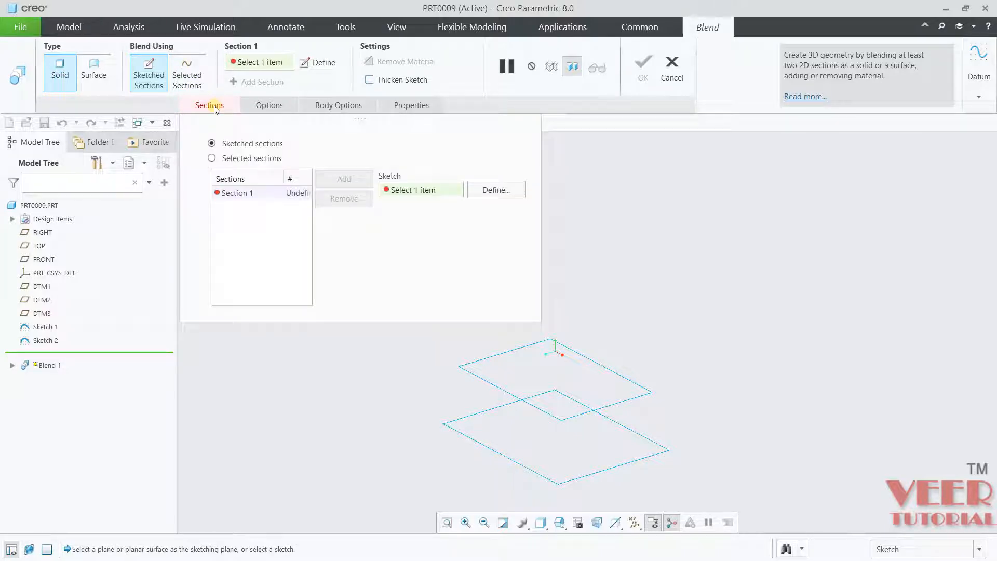
pyautogui.click(242, 158)
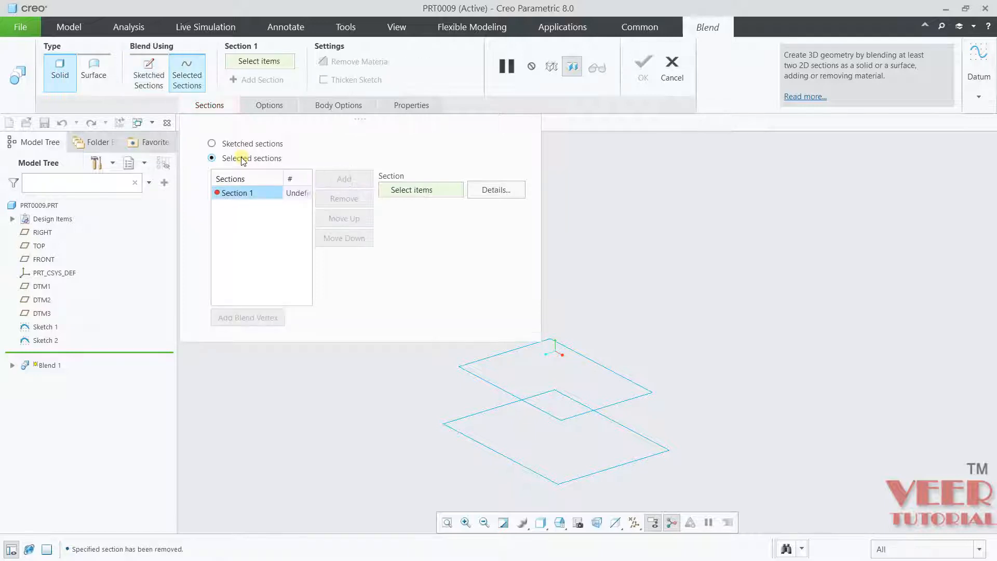
pyautogui.click(644, 463)
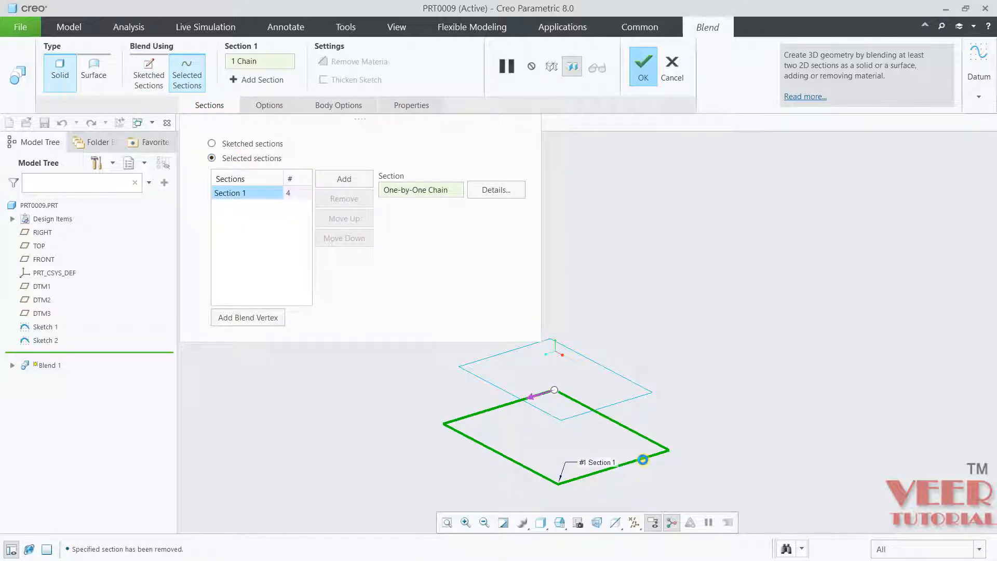
# Add the smaller upper rectangle as Section 2 of the blend and set the blend type to Surface
pyautogui.click(357, 179)
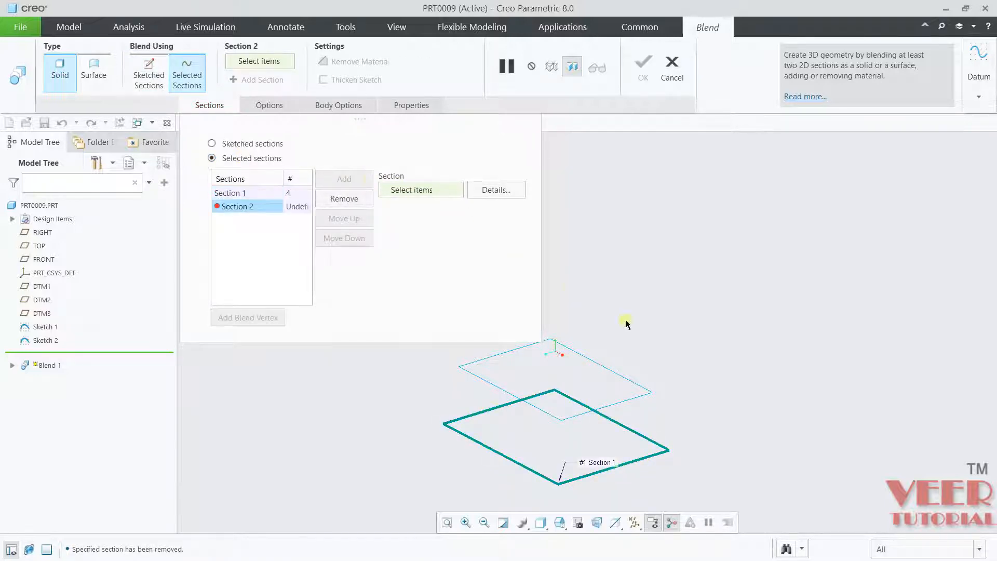
pyautogui.click(637, 398)
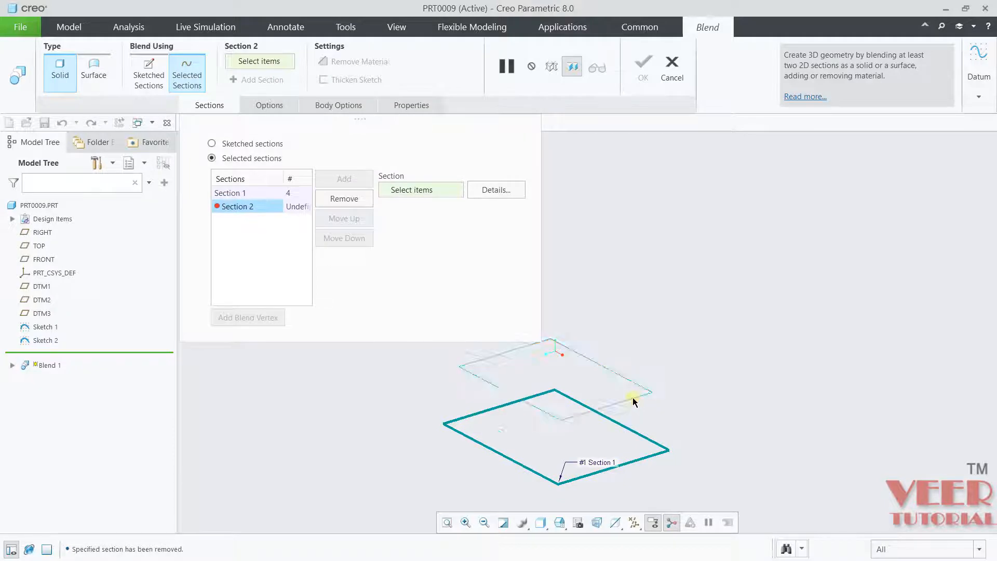
pyautogui.click(96, 75)
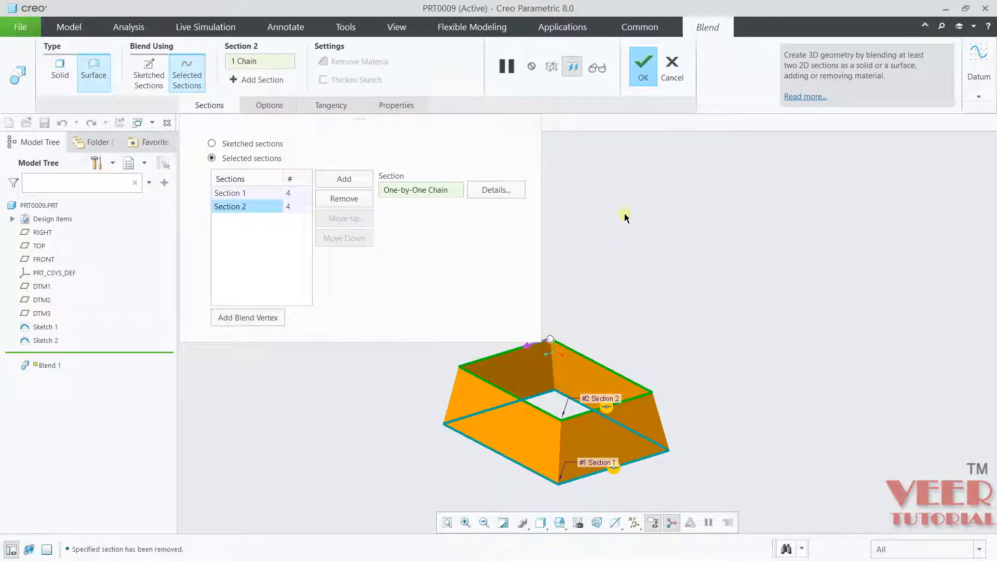
# Complete the surface blend between the two rectangular sections
pyautogui.click(642, 67)
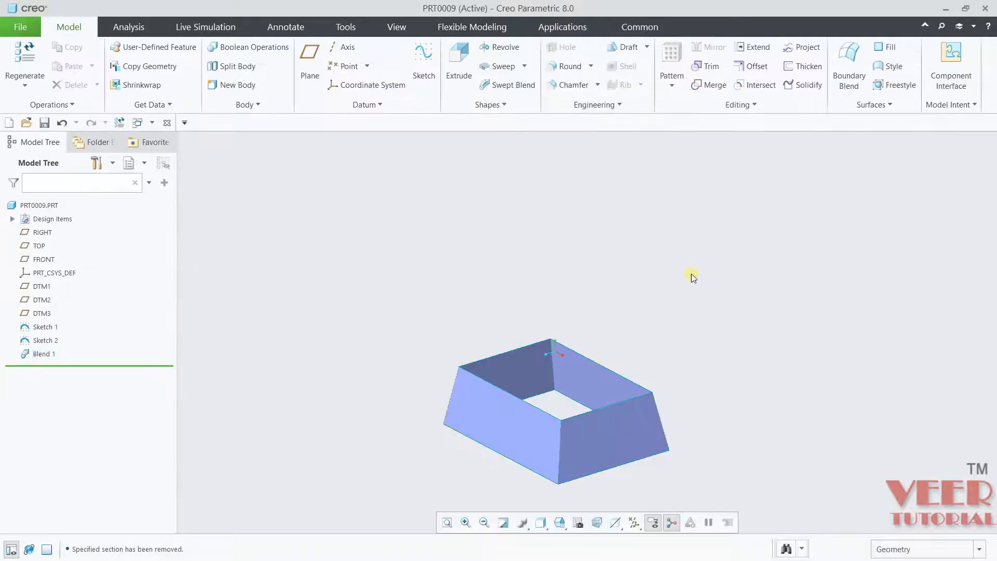
pyautogui.moveTo(691, 273)
pyautogui.mouseDown(button='middle')
pyautogui.moveTo(675, 371)
pyautogui.moveTo(696, 280)
pyautogui.moveTo(736, 315)
pyautogui.moveTo(720, 303)
pyautogui.mouseUp(button='middle')
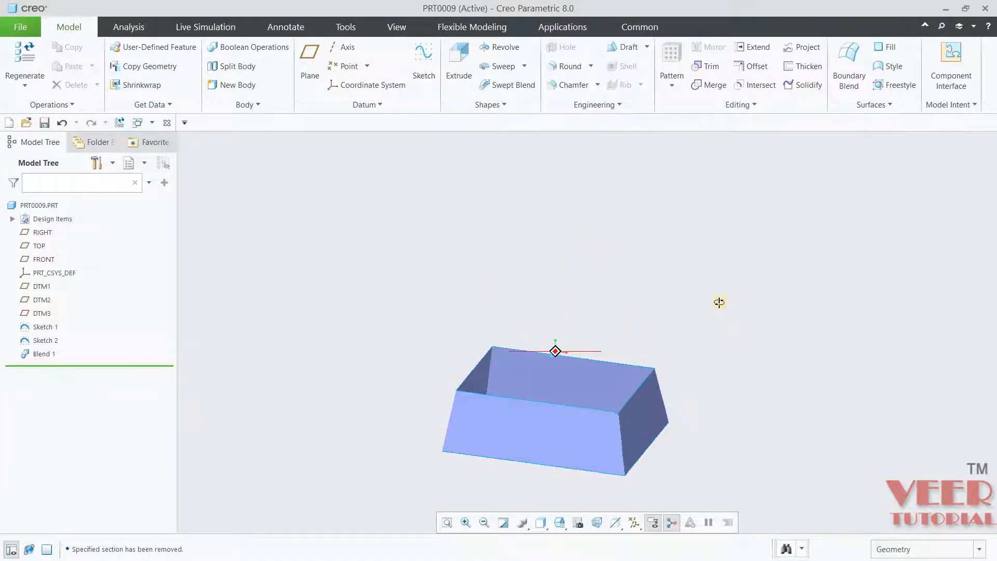
# Reopen the definition of Blend 1 and examine its blended-surface, capped-ends and tangency settings
pyautogui.click(43, 354)
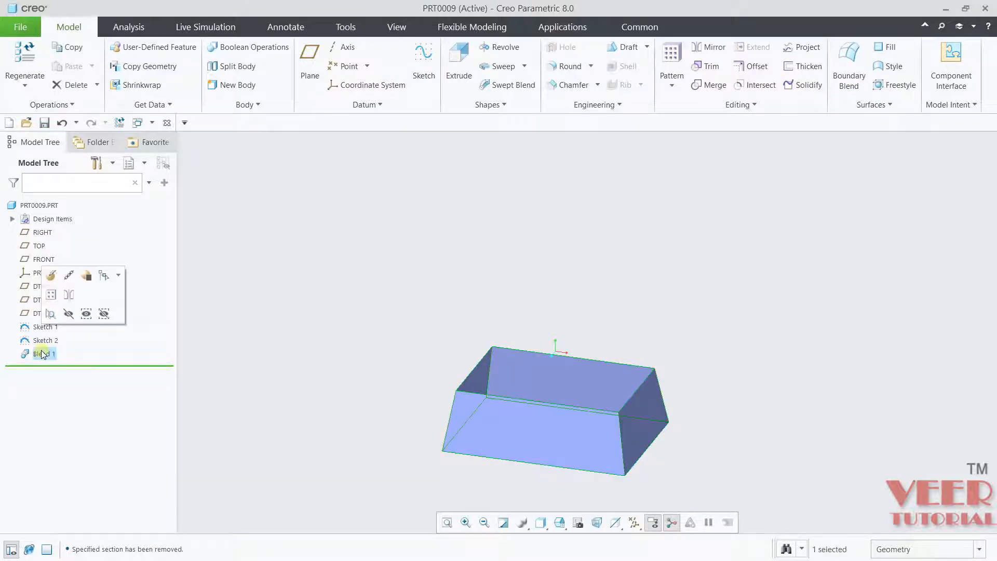
pyautogui.click(52, 276)
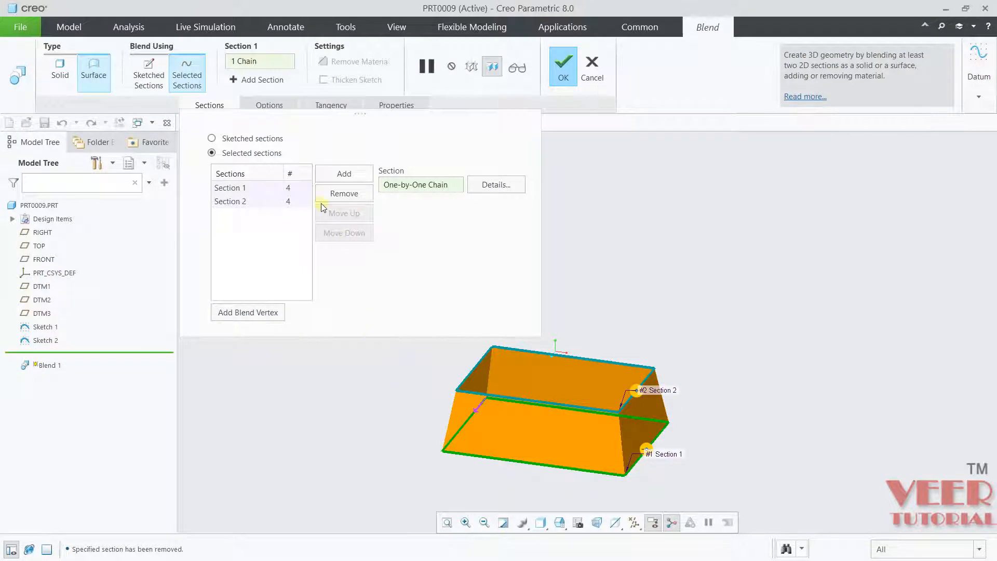
pyautogui.click(270, 105)
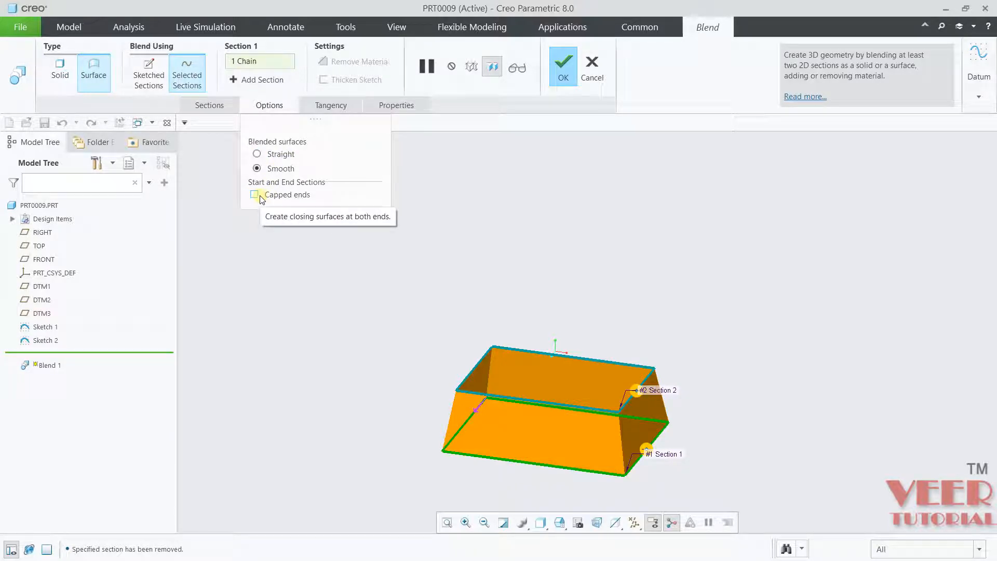
pyautogui.click(342, 107)
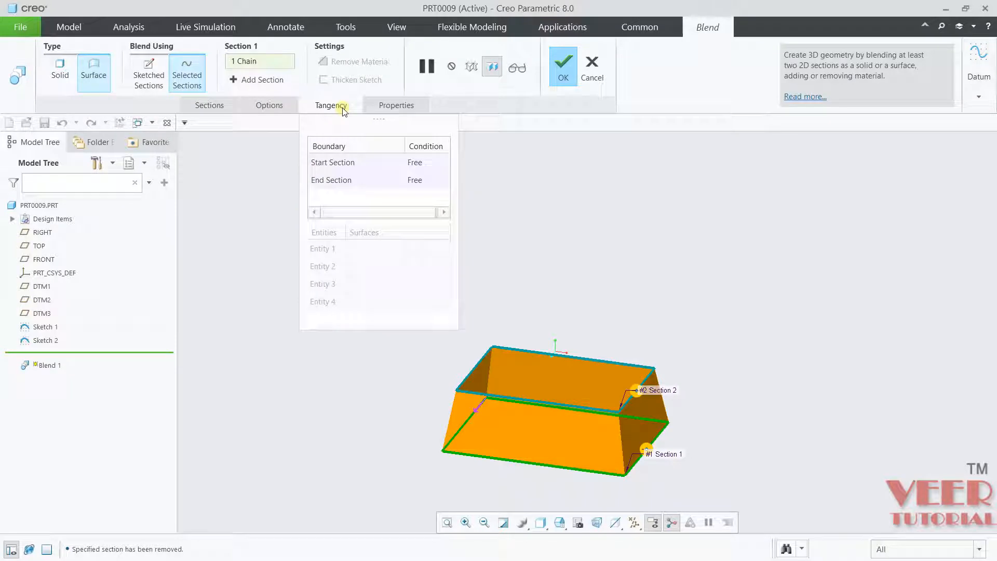
# Set the boundary condition of the blend's Start Section to Tangent
pyautogui.click(423, 165)
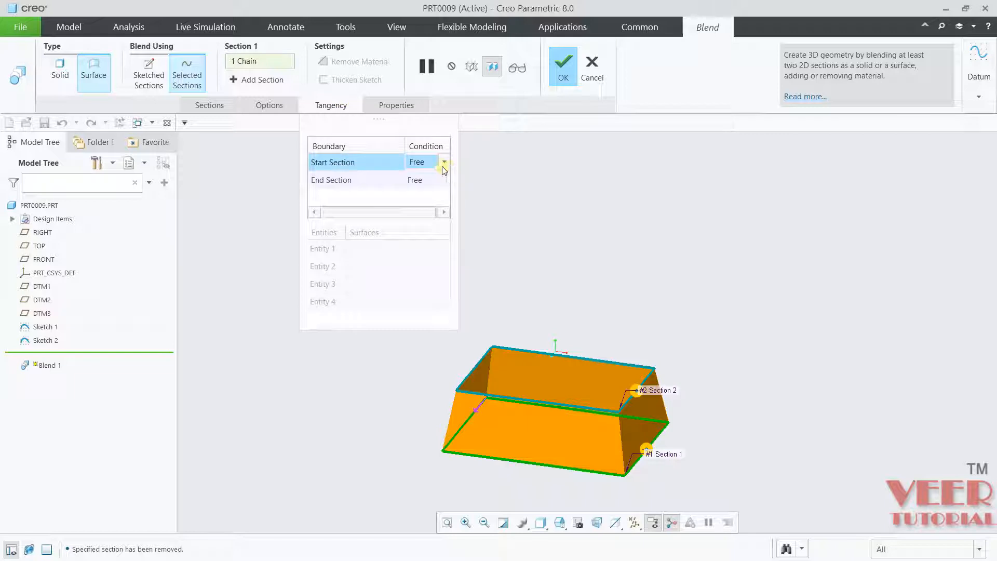
pyautogui.click(444, 162)
pyautogui.click(429, 191)
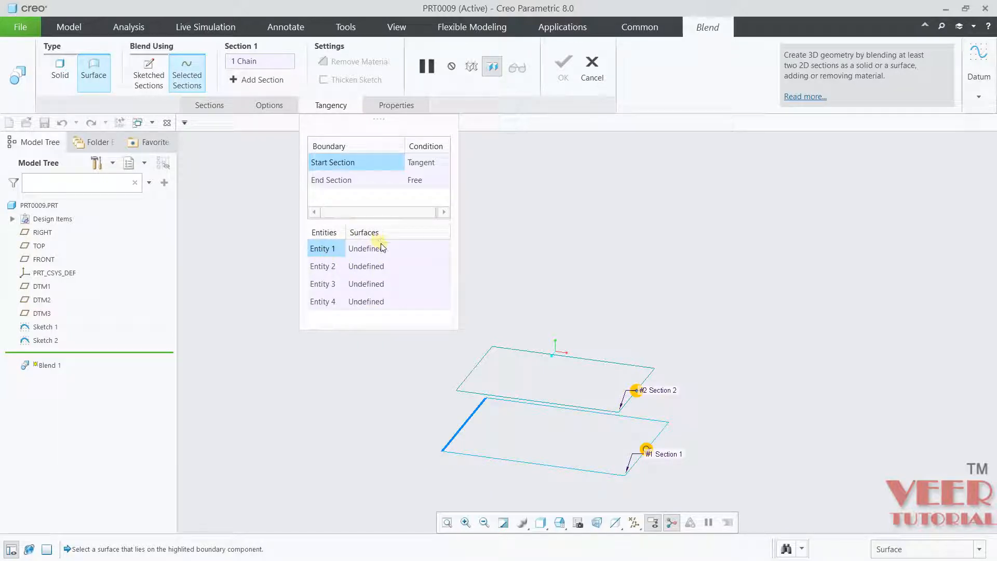
# Return the Start Section's boundary condition to Free and accept the blend
pyautogui.click(423, 162)
pyautogui.click(445, 162)
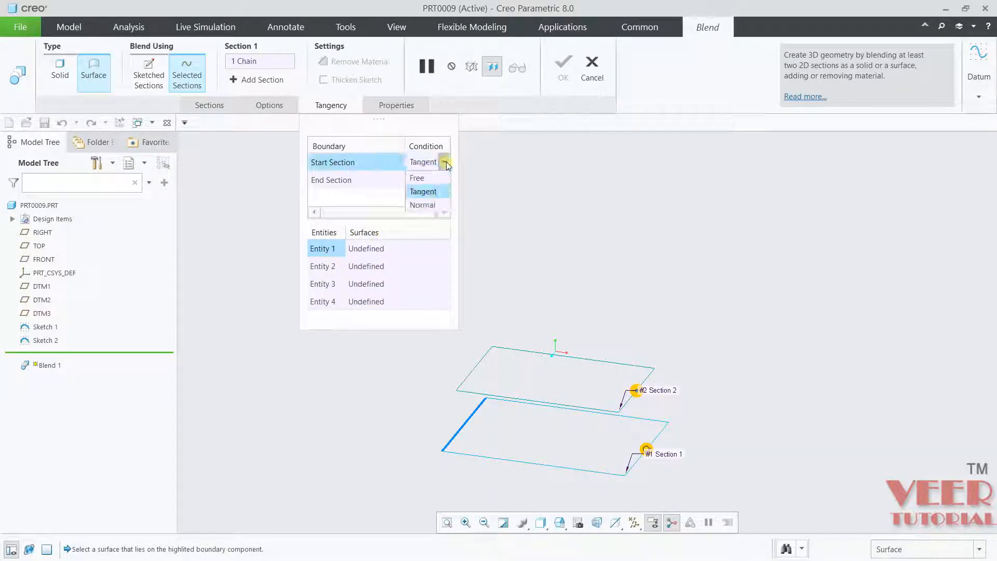
pyautogui.click(417, 178)
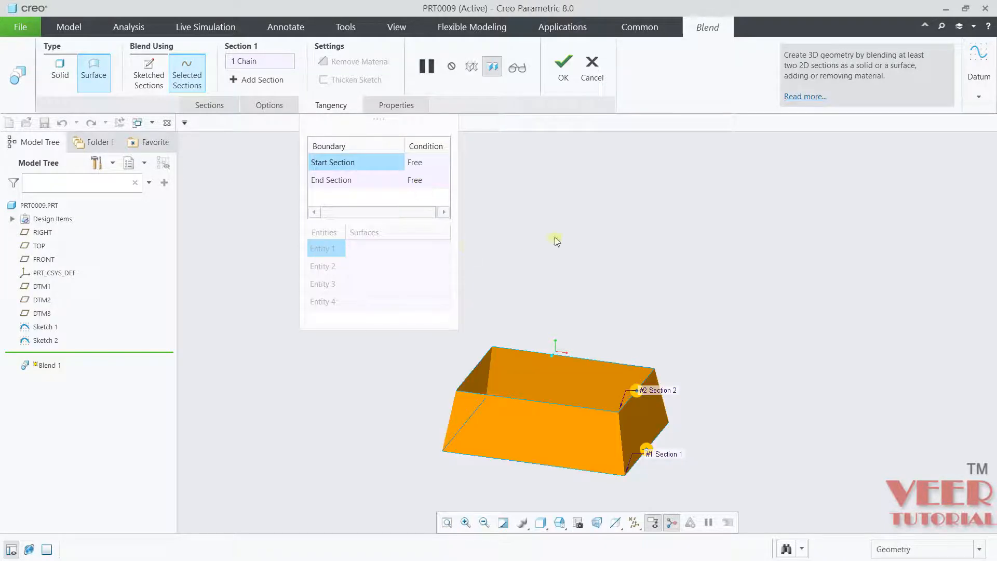
pyautogui.click(563, 67)
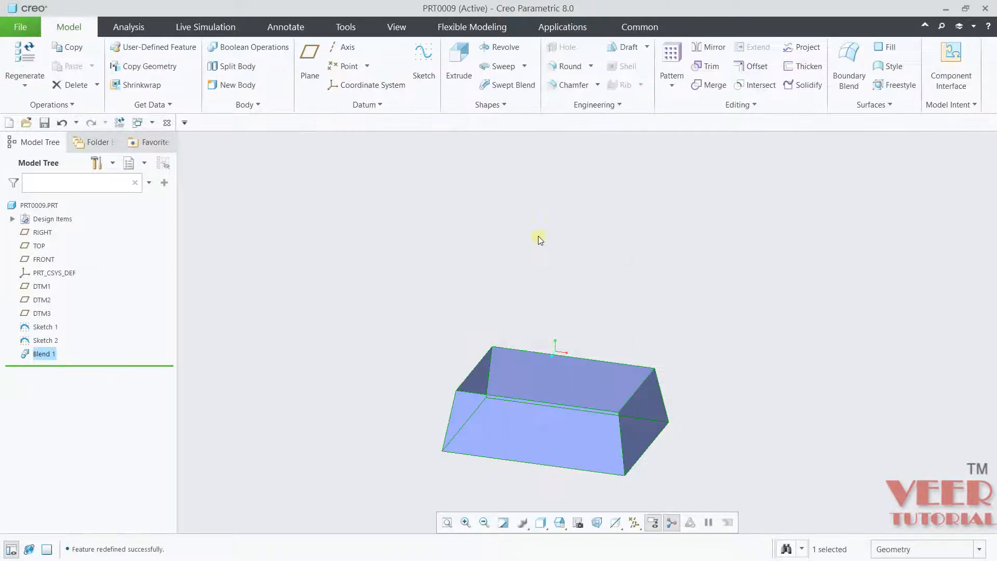
# Delete the Blend 1 feature, keeping the rectangle sketches
pyautogui.hotkey('ctrl', 'd')
pyautogui.click(39, 355)
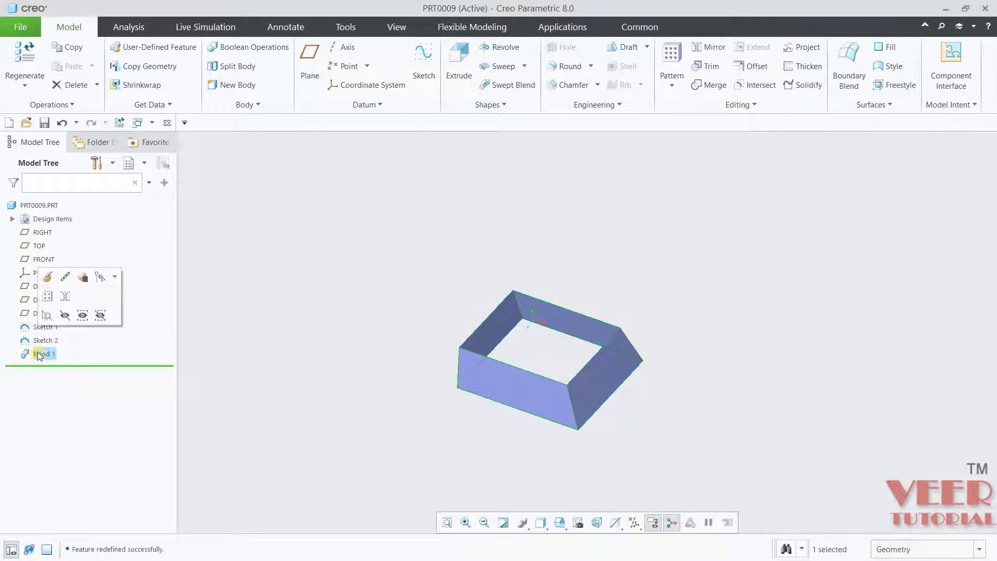
pyautogui.rightClick(39, 354)
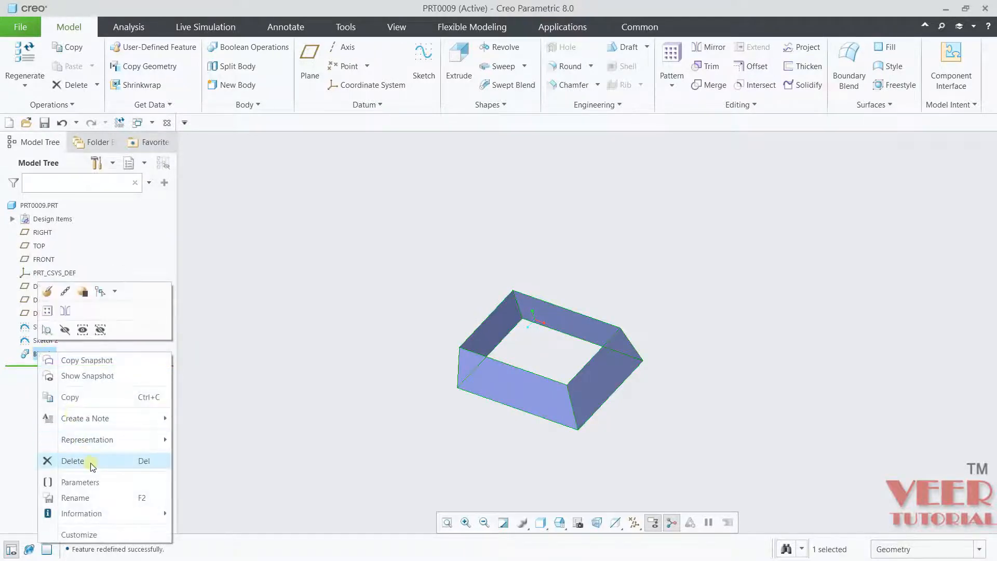
pyautogui.click(57, 456)
pyautogui.click(482, 306)
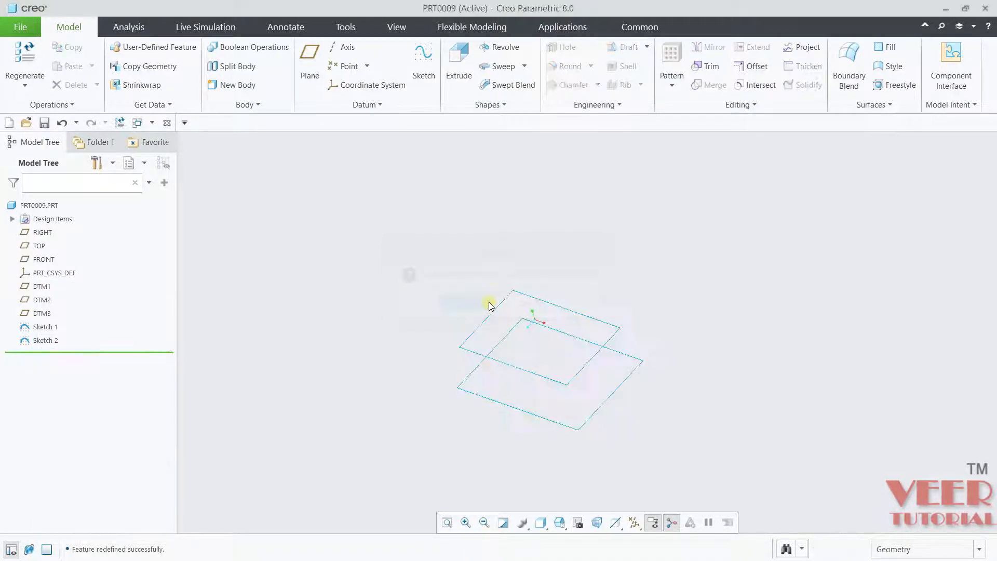
# Turn on the display of all datum axes, points, coordinate systems and planes
pyautogui.click(634, 522)
pyautogui.click(544, 422)
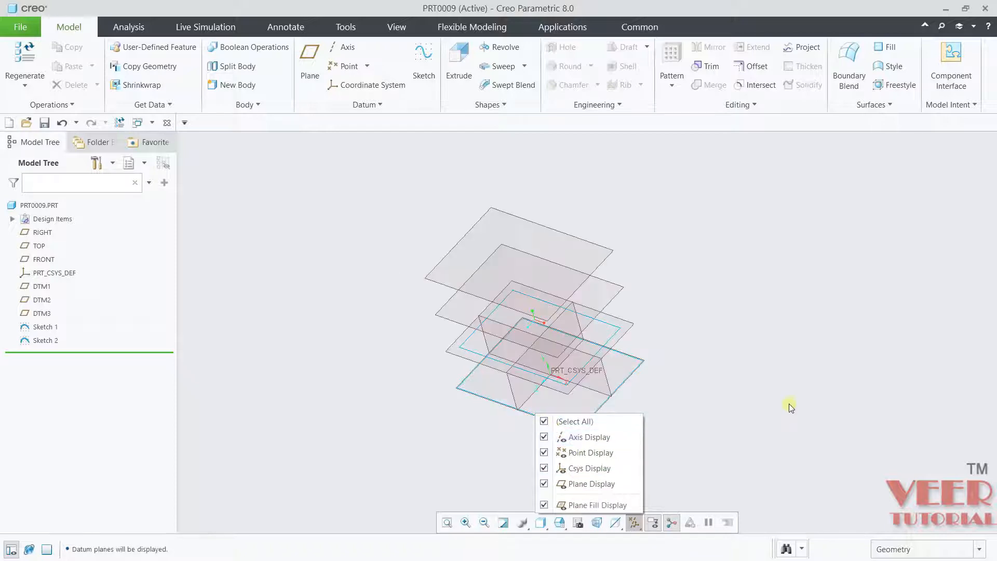
pyautogui.moveTo(737, 435)
pyautogui.mouseDown(button='middle')
pyautogui.moveTo(750, 403)
pyautogui.moveTo(738, 420)
pyautogui.mouseUp(button='middle')
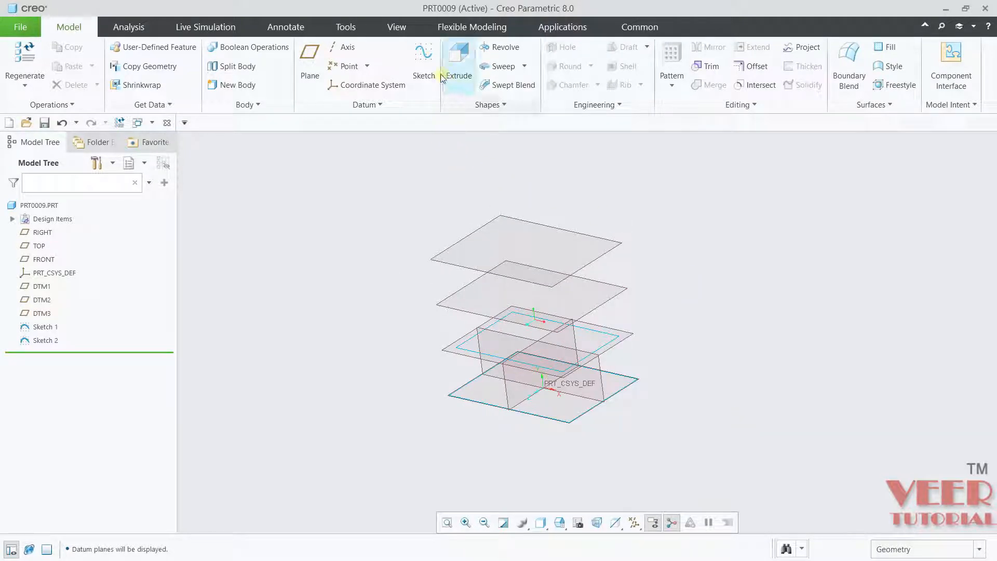
# Sketch a center rectangle around the origin on datum plane DTM2, sized between the two existing rectangles, and finish the sketch
pyautogui.click(423, 63)
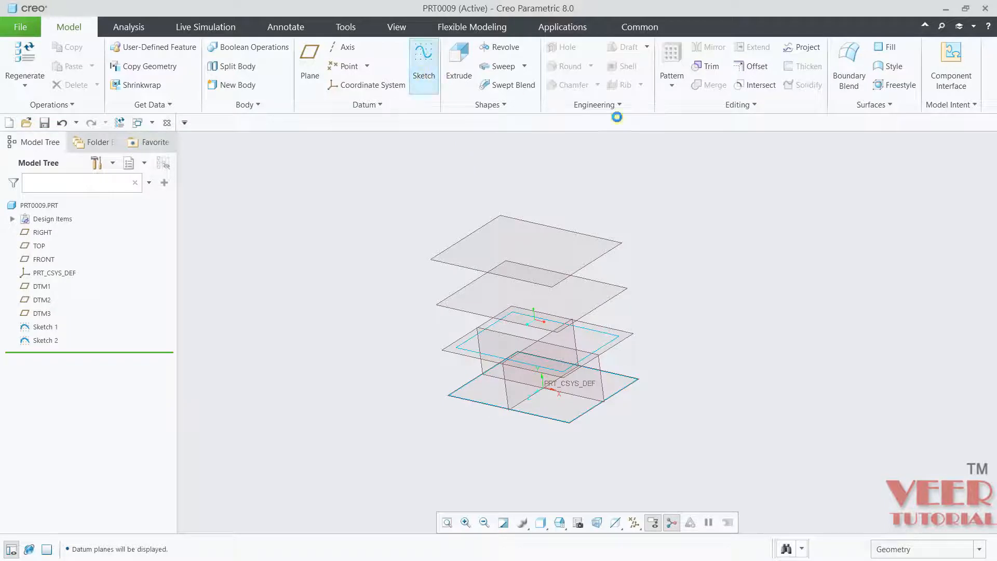
pyautogui.click(600, 305)
pyautogui.click(925, 341)
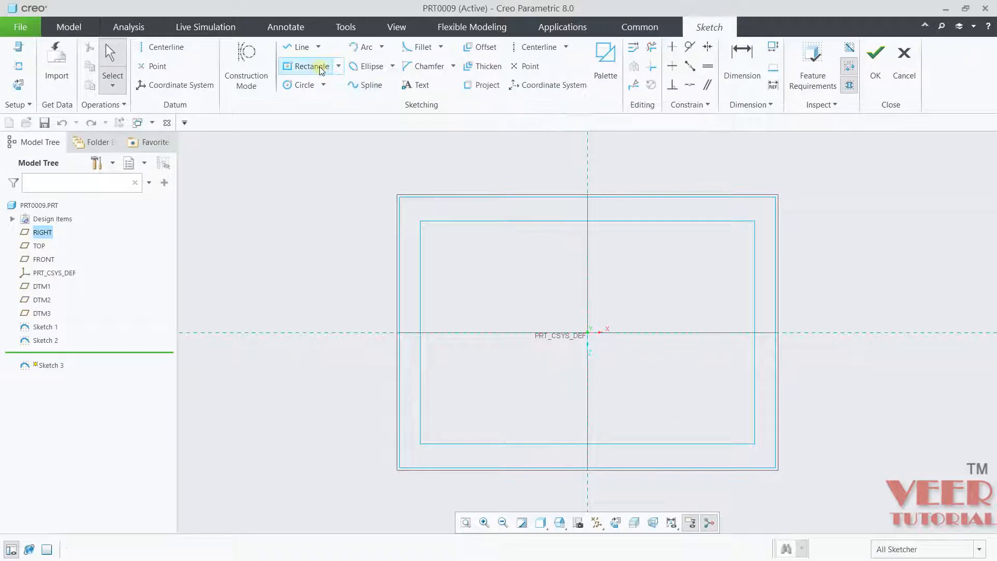
pyautogui.click(311, 66)
pyautogui.click(589, 333)
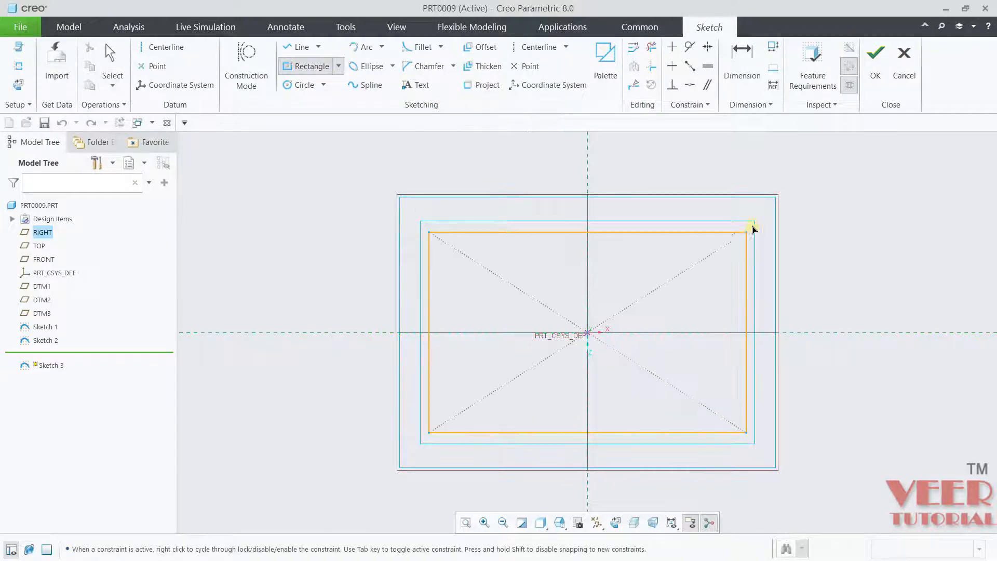
pyautogui.click(769, 212)
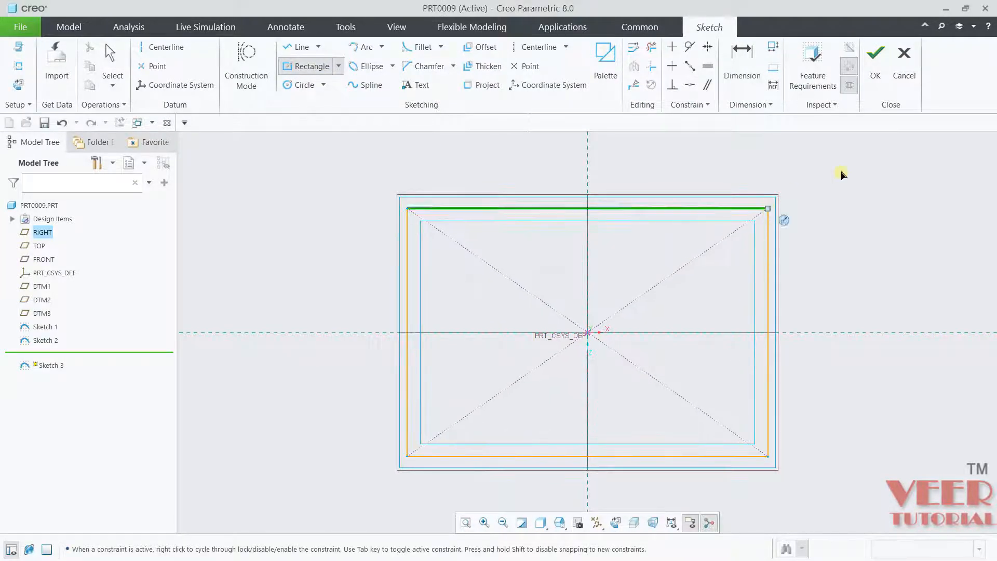
pyautogui.click(876, 58)
pyautogui.scroll(-3, 367, 376)
pyautogui.moveTo(367, 376)
pyautogui.mouseDown(button='middle')
pyautogui.moveTo(342, 318)
pyautogui.moveTo(333, 324)
pyautogui.mouseUp(button='middle')
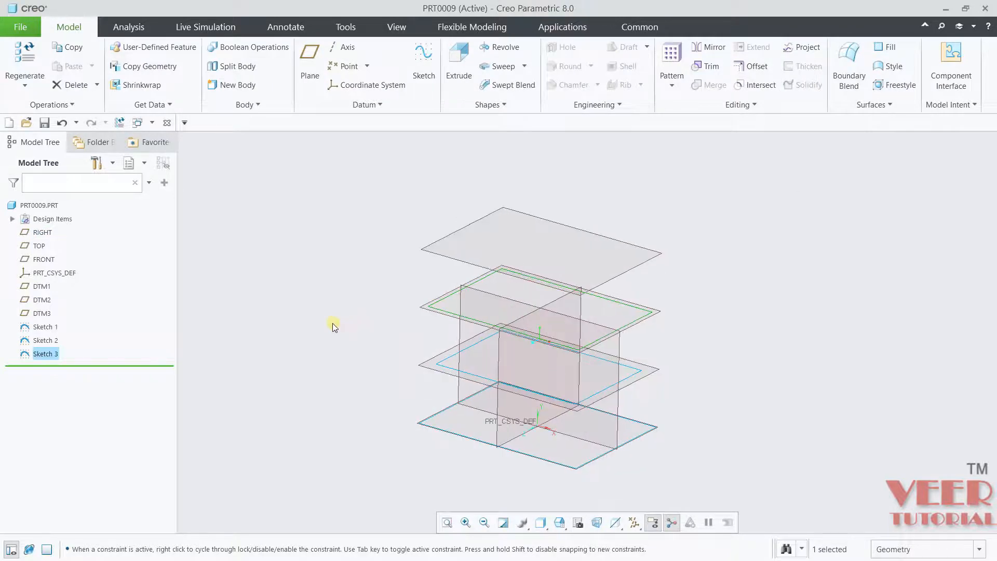
pyautogui.click(332, 323)
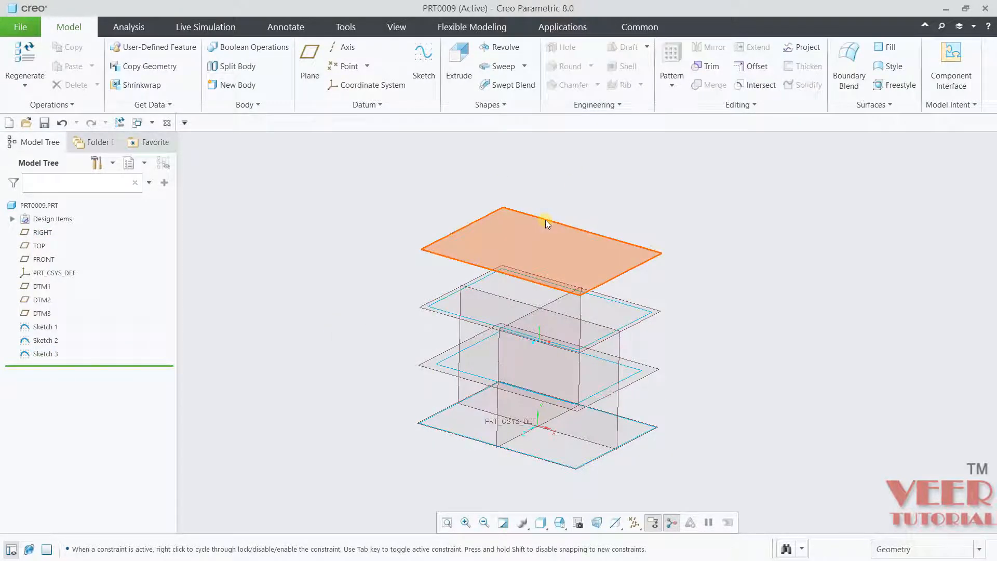
# Sketch a center rectangle around the origin on datum plane DTM3, smaller than all existing rectangles, and finish the sketch
pyautogui.click(546, 220)
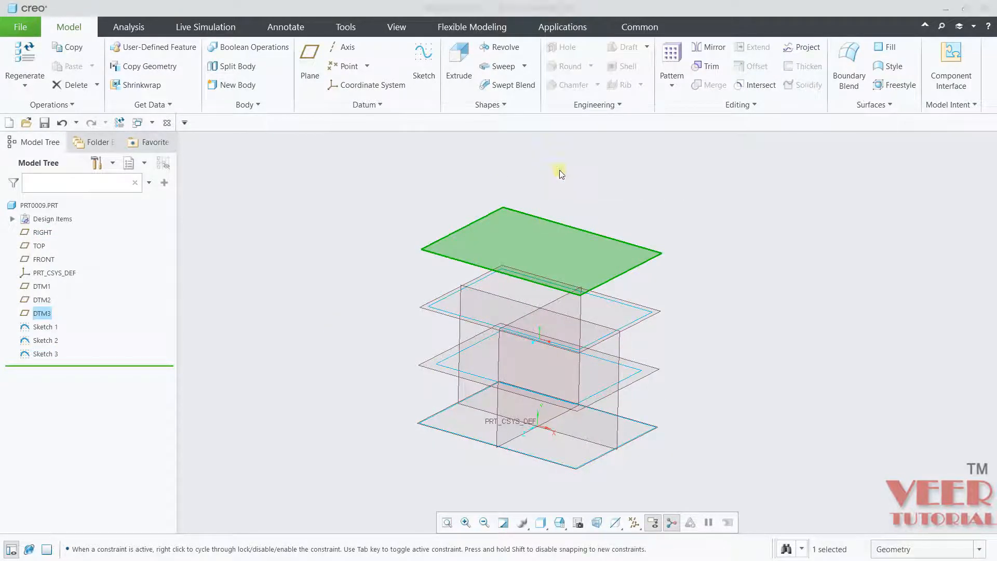
pyautogui.click(560, 173)
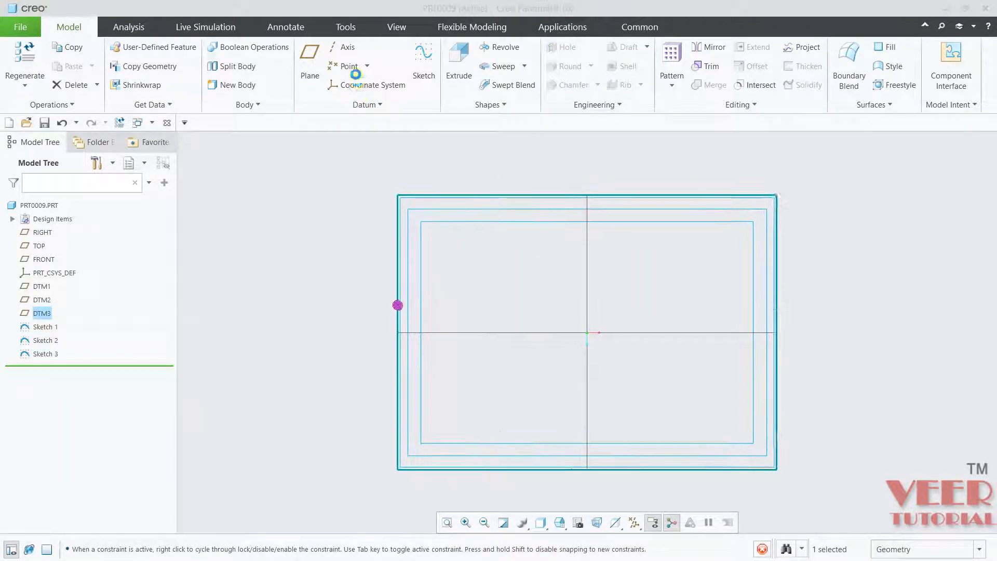
pyautogui.click(304, 68)
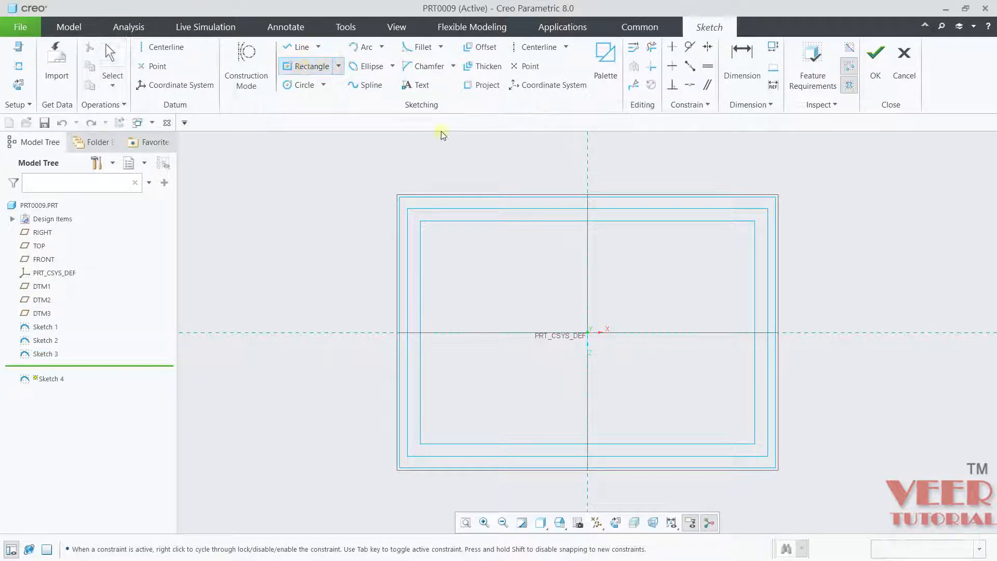
pyautogui.click(587, 333)
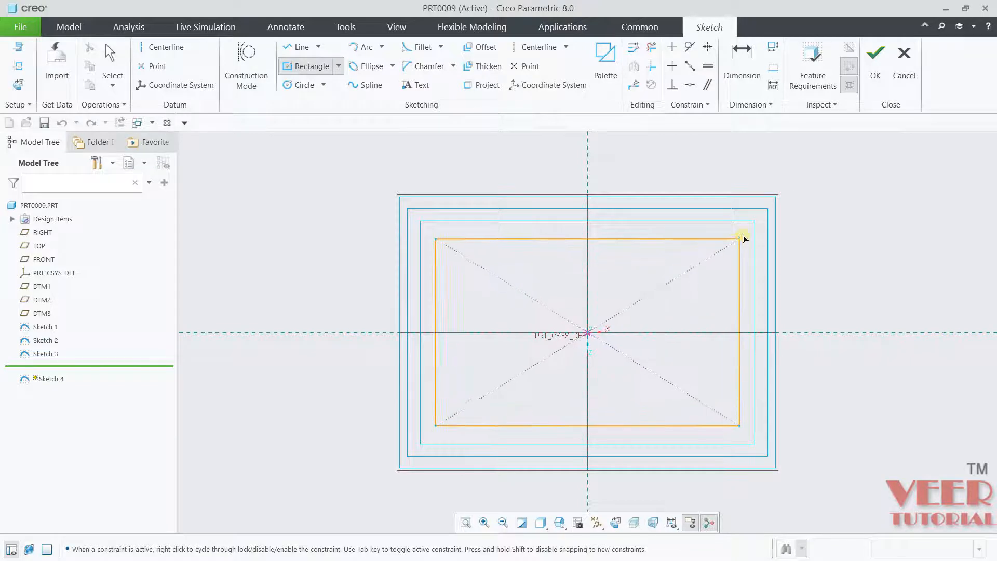
pyautogui.click(876, 58)
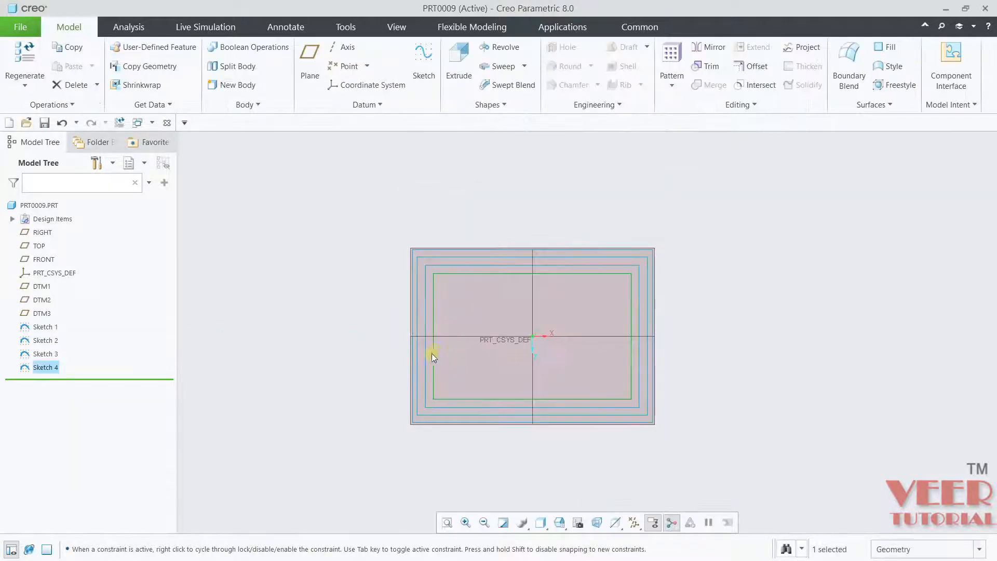
# Hide all datum axes, points, coordinate systems and planes so only the four rectangle sketches are displayed
pyautogui.moveTo(434, 351)
pyautogui.mouseDown(button='middle')
pyautogui.moveTo(363, 381)
pyautogui.moveTo(335, 372)
pyautogui.moveTo(564, 458)
pyautogui.mouseUp(button='middle')
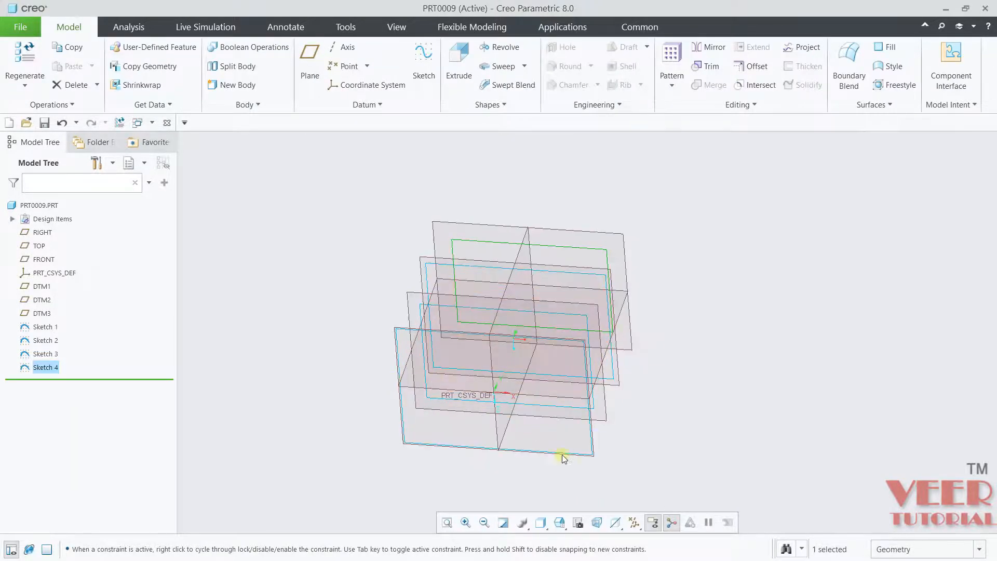
pyautogui.click(635, 523)
pyautogui.click(544, 421)
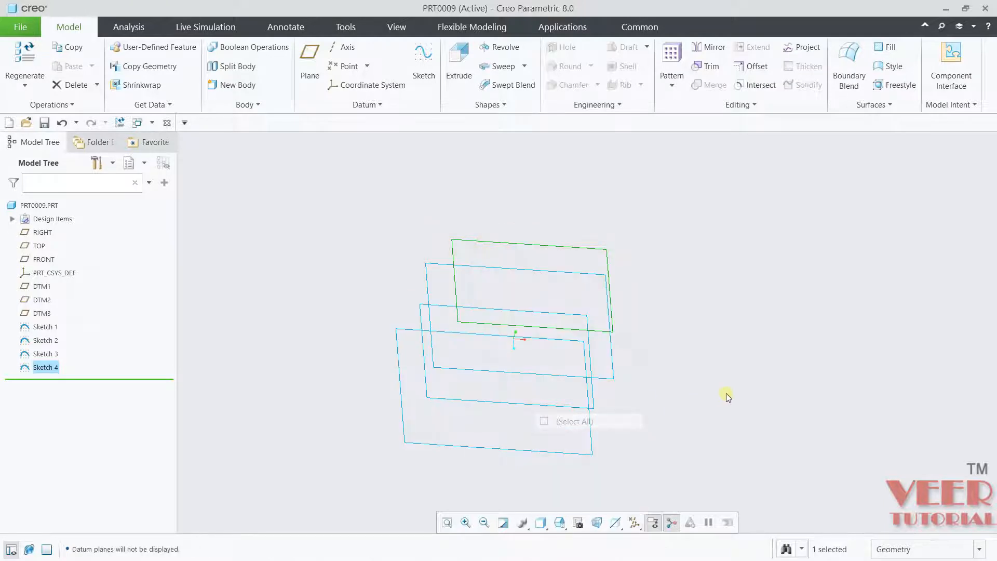
# Start a new Blend, remove the preselected Sketch 4 from Section 1 and switch the blend to selected sections
pyautogui.click(505, 104)
pyautogui.click(506, 121)
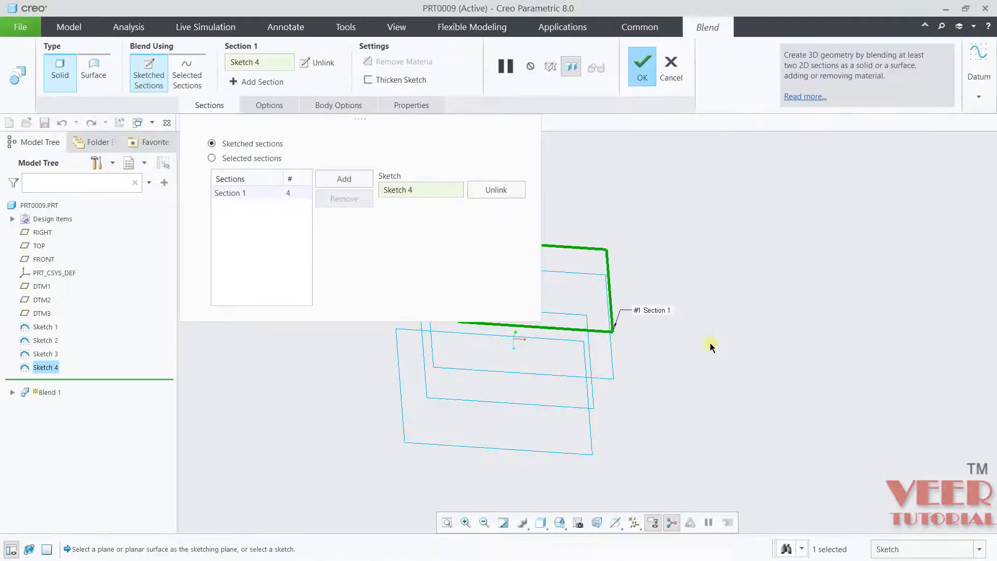
pyautogui.moveTo(710, 345); pyautogui.dragTo(652, 318, button='middle')
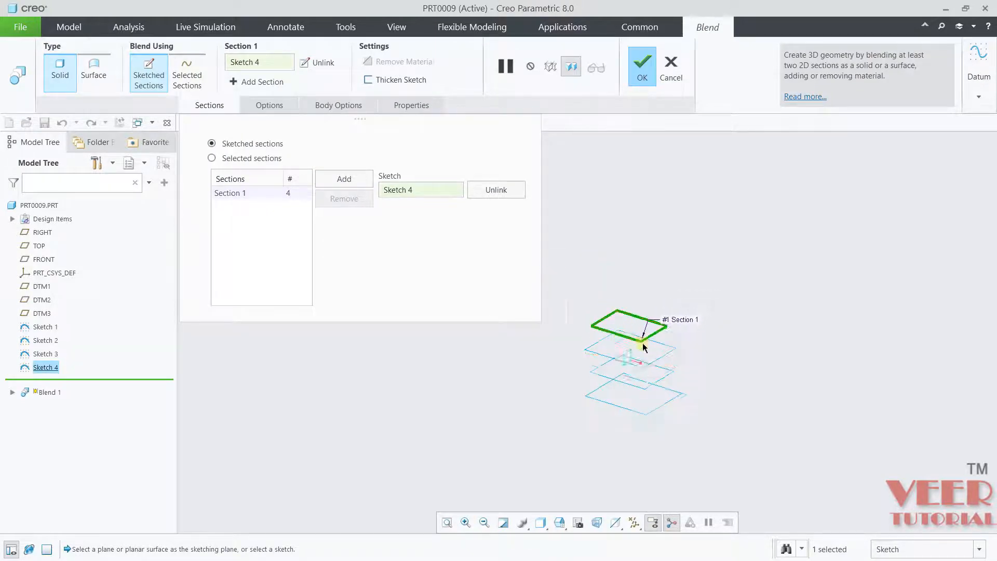
pyautogui.scroll(-2, 653, 327)
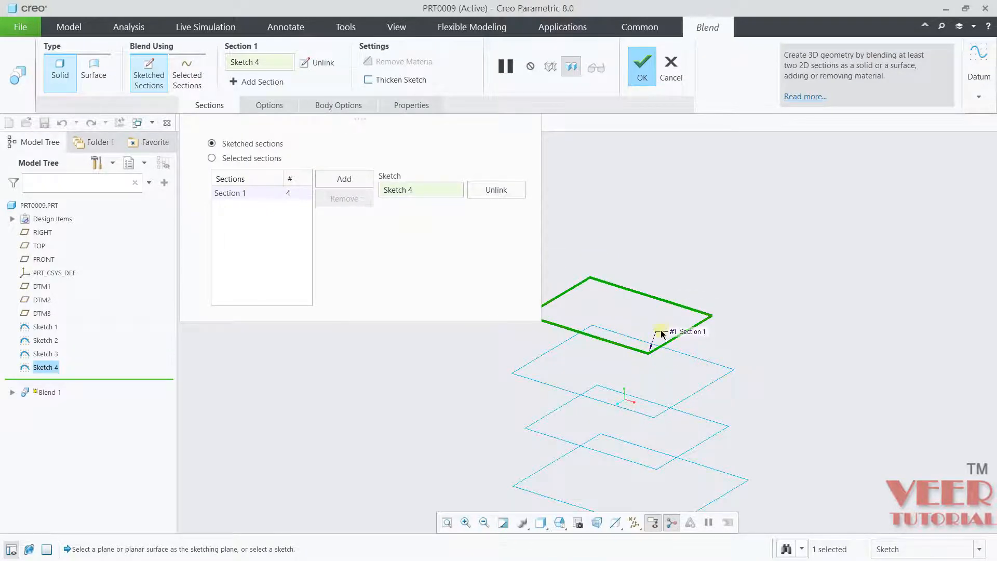
pyautogui.rightClick(430, 193)
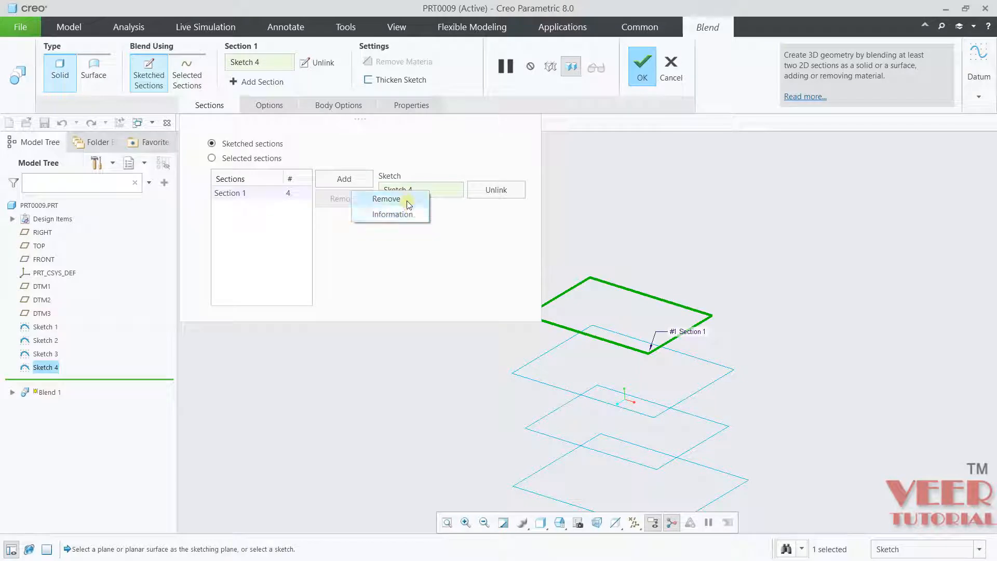
pyautogui.click(382, 200)
pyautogui.click(238, 194)
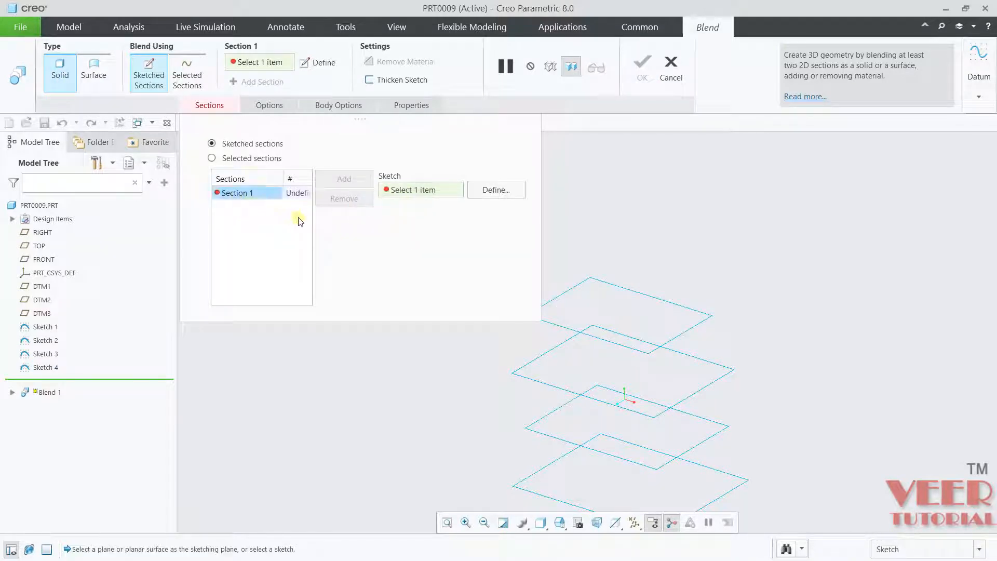
pyautogui.click(231, 159)
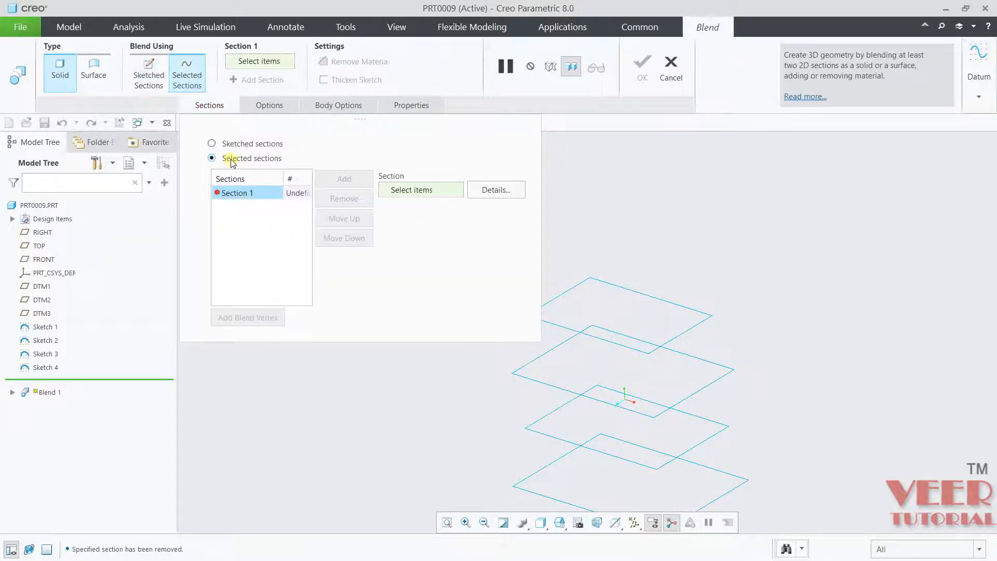
# Select the lowest rectangle as Section 1 of the blend and add the rectangle directly above it as Section 2
pyautogui.scroll(3, 690, 285)
pyautogui.scroll(-3, 676, 332)
pyautogui.scroll(-2, 673, 368)
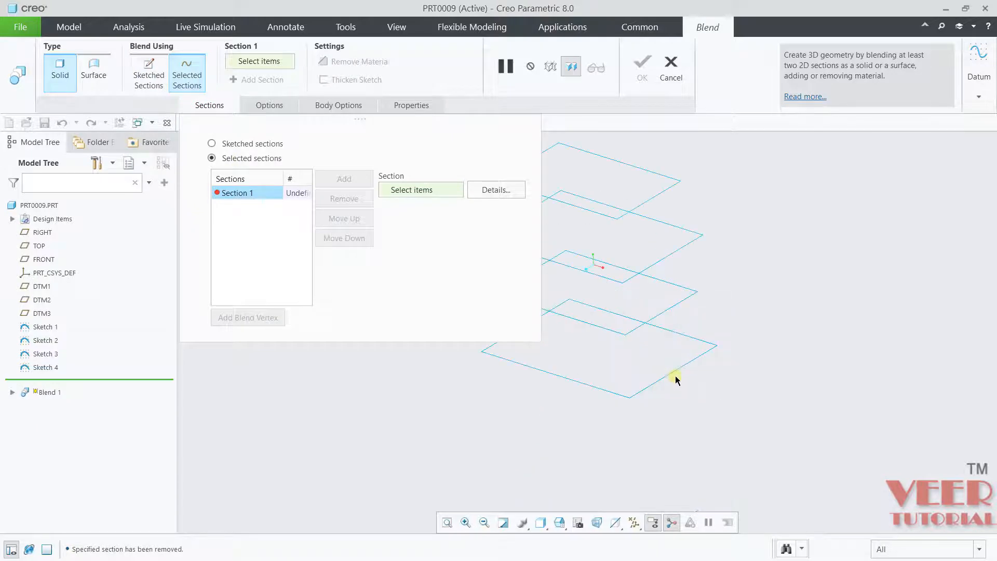
pyautogui.click(675, 373)
pyautogui.scroll(2, 674, 373)
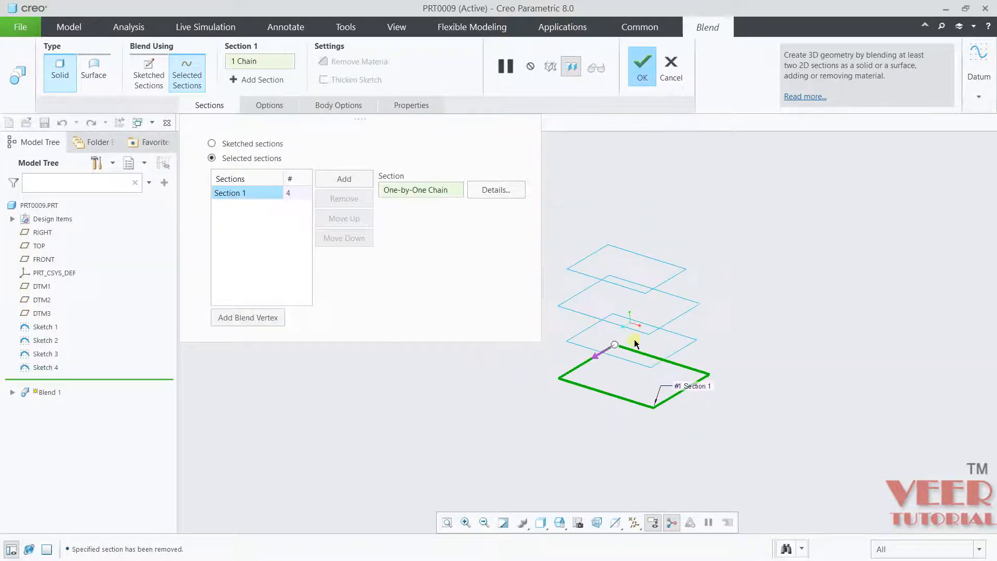
pyautogui.click(351, 182)
pyautogui.scroll(-2, 675, 353)
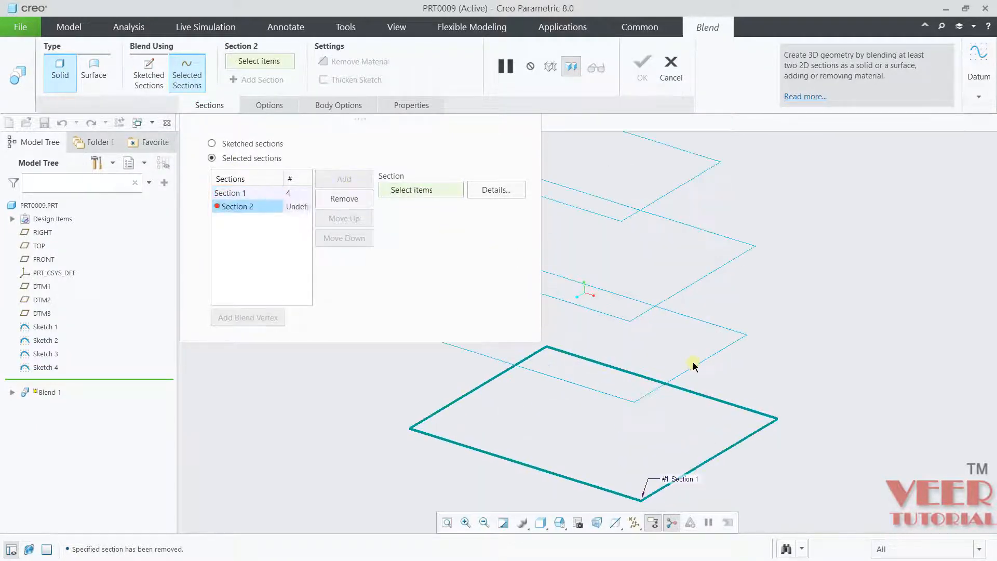
pyautogui.click(695, 367)
pyautogui.scroll(2, 683, 424)
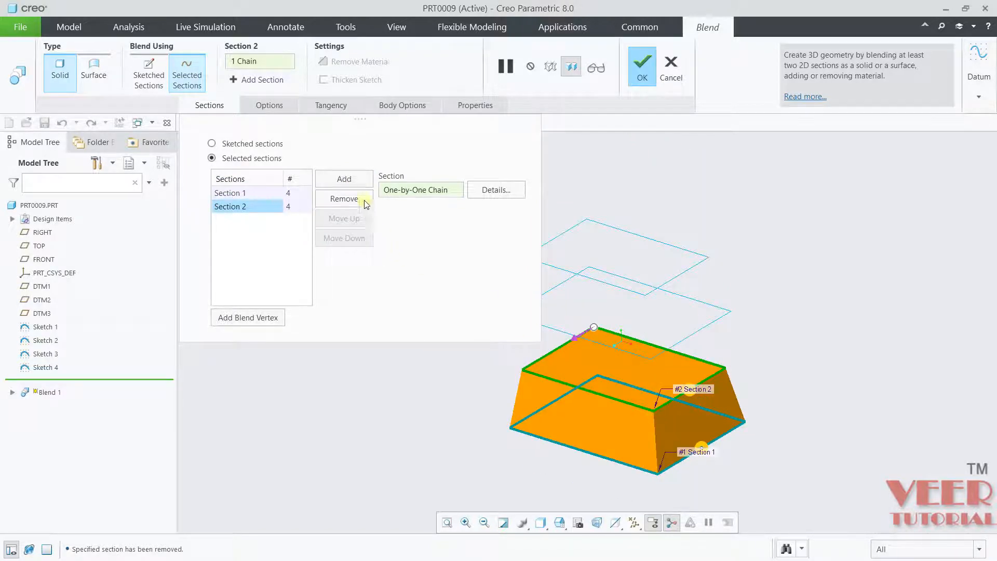
# Add the third rectangle from below as Section 3 and the uppermost rectangle as Section 4 of the blend
pyautogui.click(351, 181)
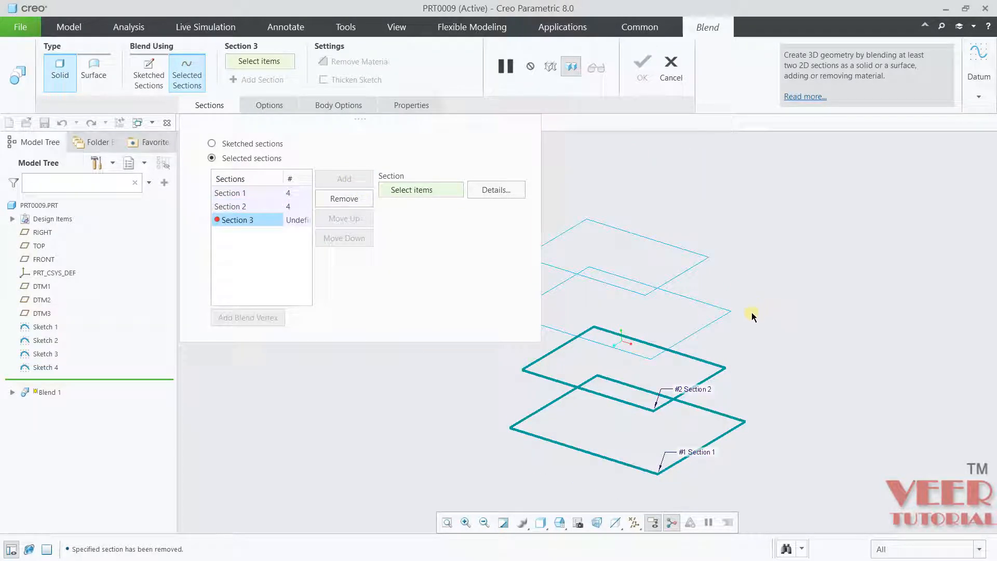
pyautogui.click(706, 327)
pyautogui.click(344, 179)
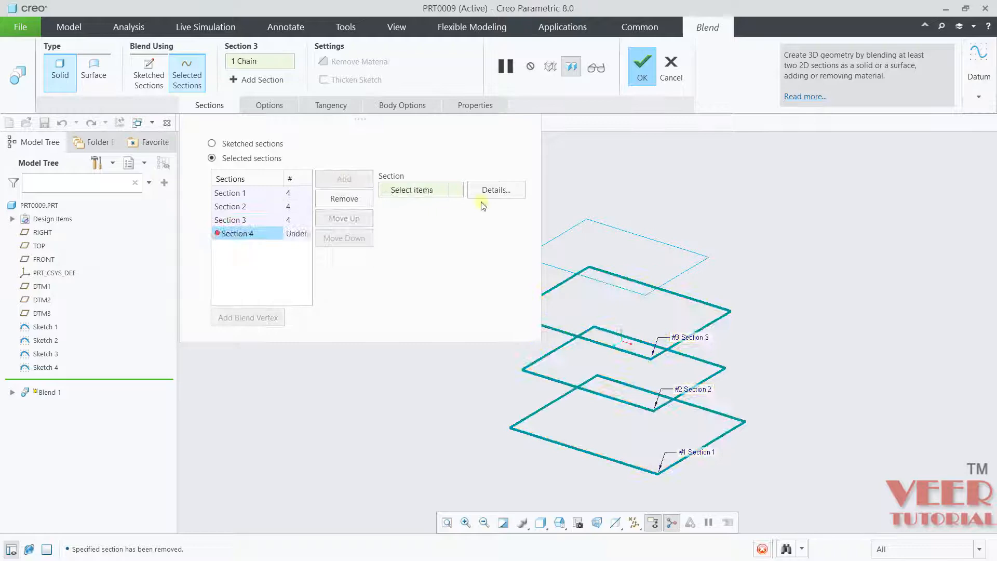
pyautogui.click(685, 272)
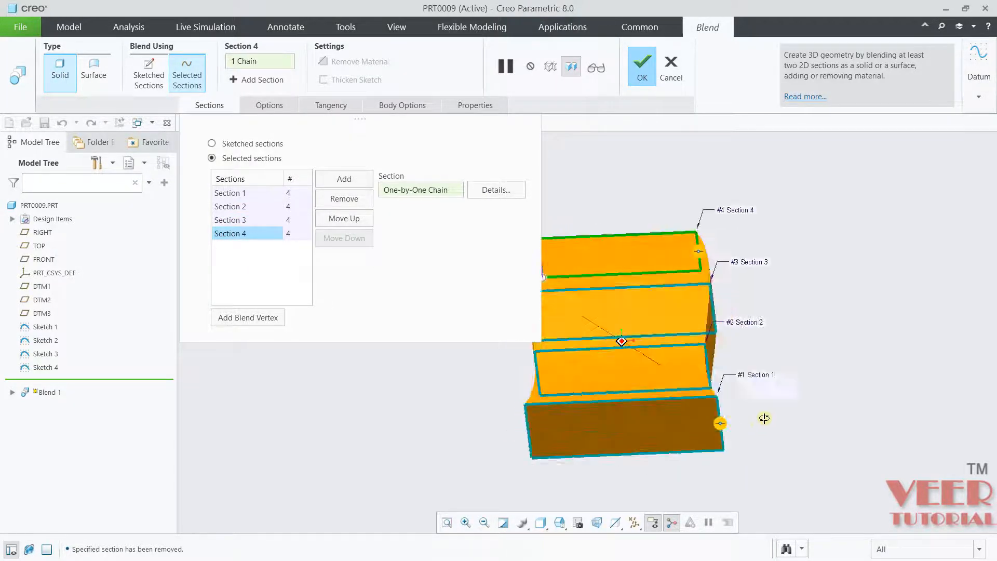
pyautogui.moveTo(713, 420); pyautogui.dragTo(802, 403, button='middle')
pyautogui.scroll(2, 802, 400)
pyautogui.scroll(-4, 622, 401)
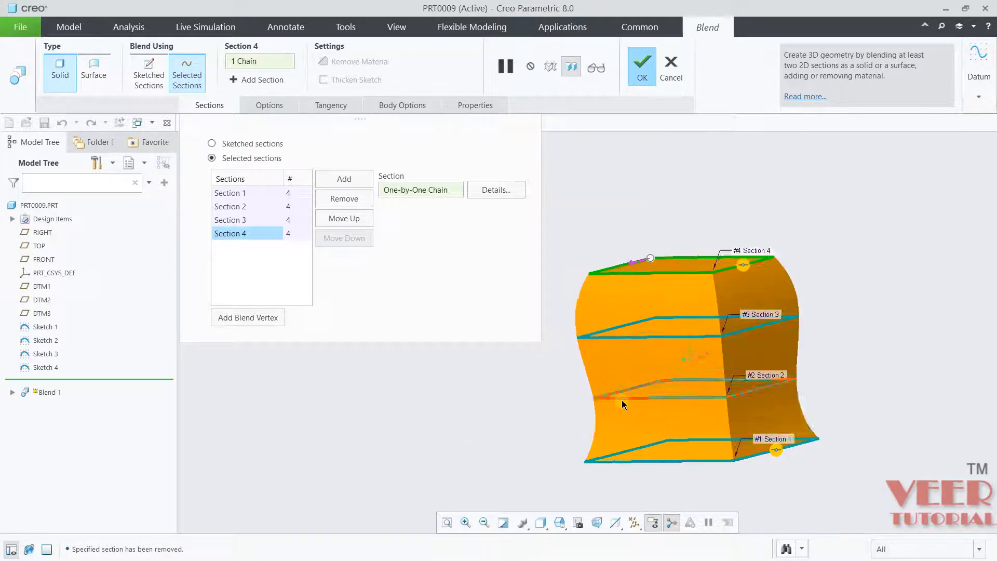
pyautogui.scroll(3, 615, 324)
pyautogui.scroll(-3, 579, 425)
pyautogui.scroll(-3, 637, 442)
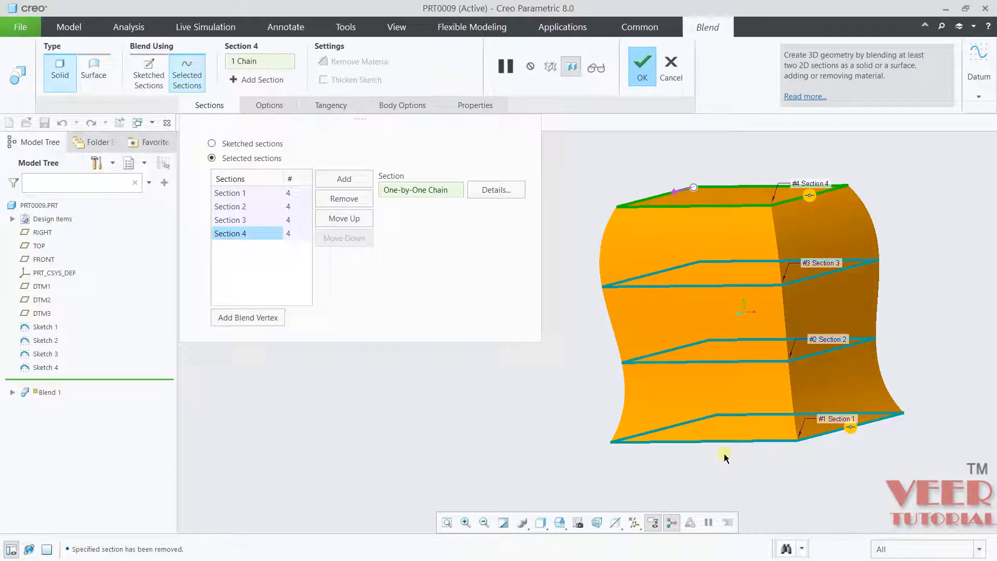
# Set the blended surfaces to Straight and complete the blend through the four sections
pyautogui.click(286, 108)
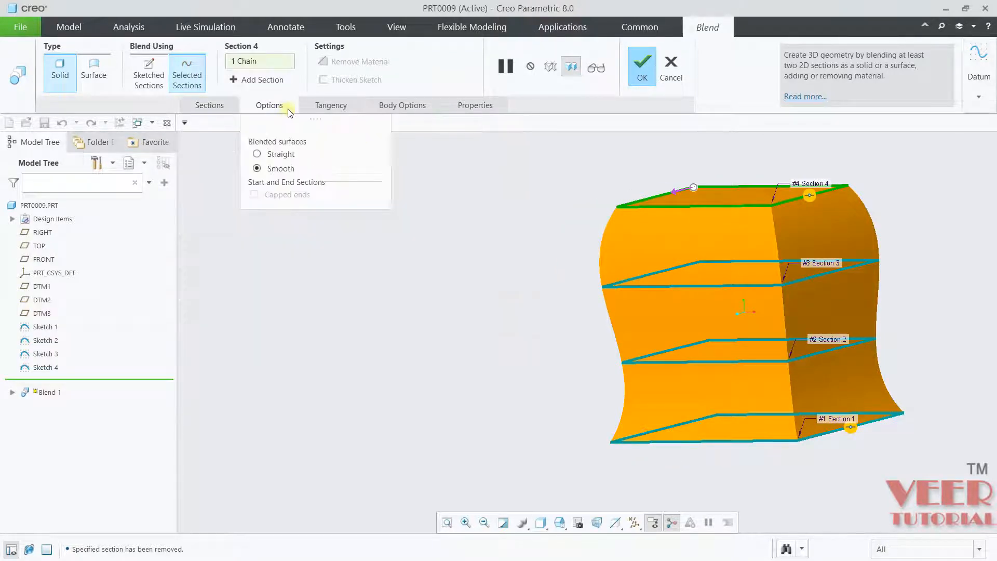
pyautogui.click(257, 154)
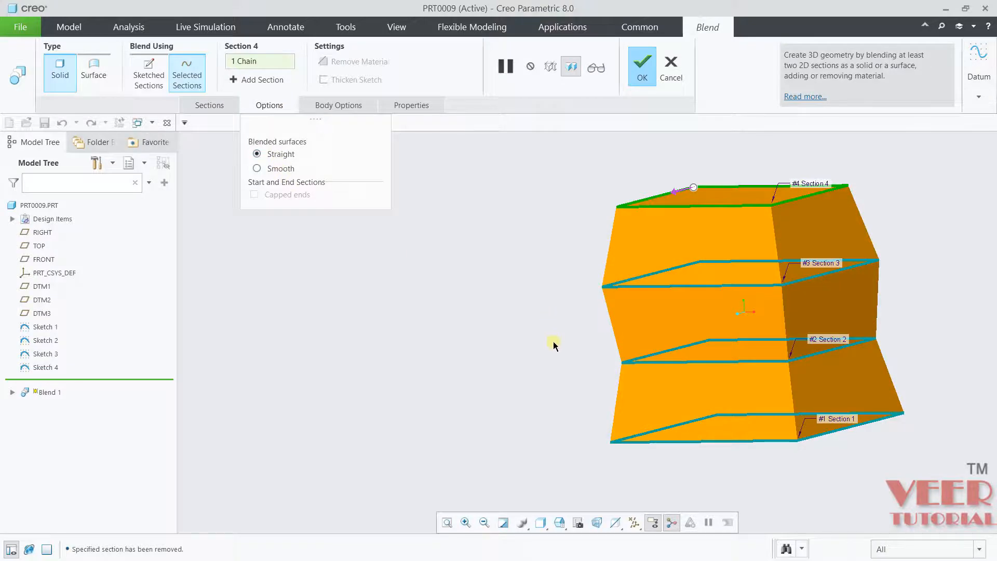
pyautogui.moveTo(554, 346); pyautogui.dragTo(542, 375, button='middle')
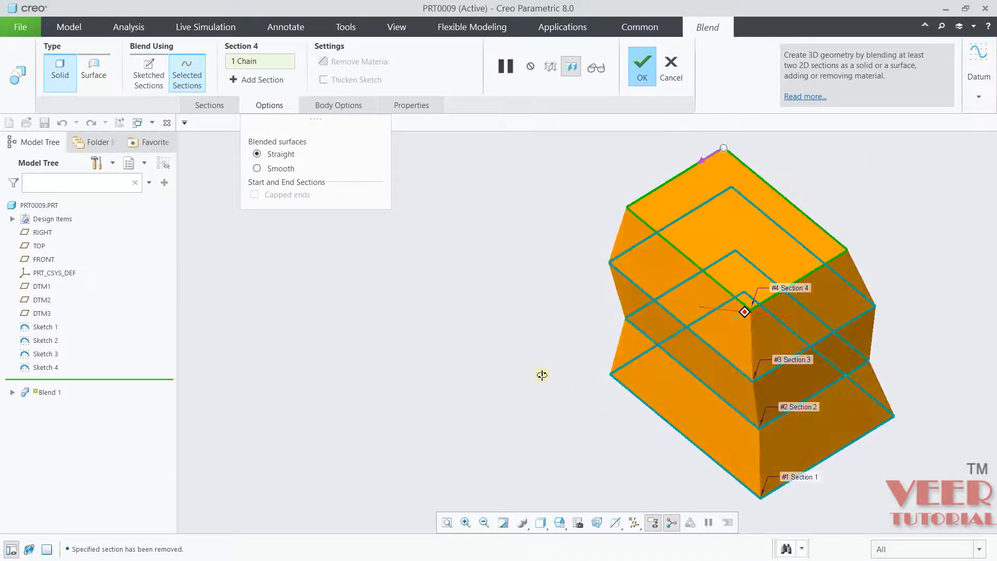
pyautogui.click(210, 106)
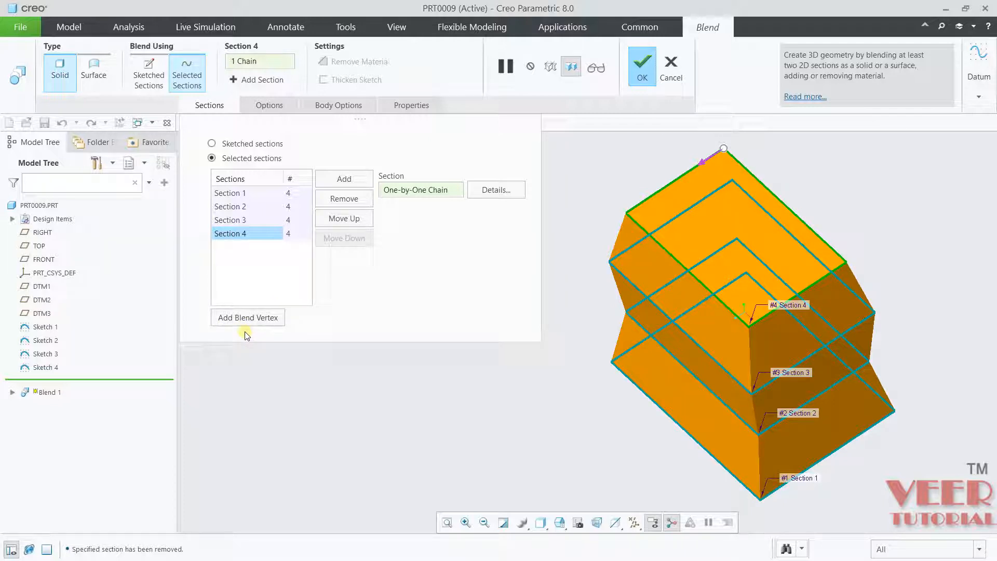
pyautogui.click(634, 69)
pyautogui.moveTo(473, 362); pyautogui.dragTo(507, 371, button='middle')
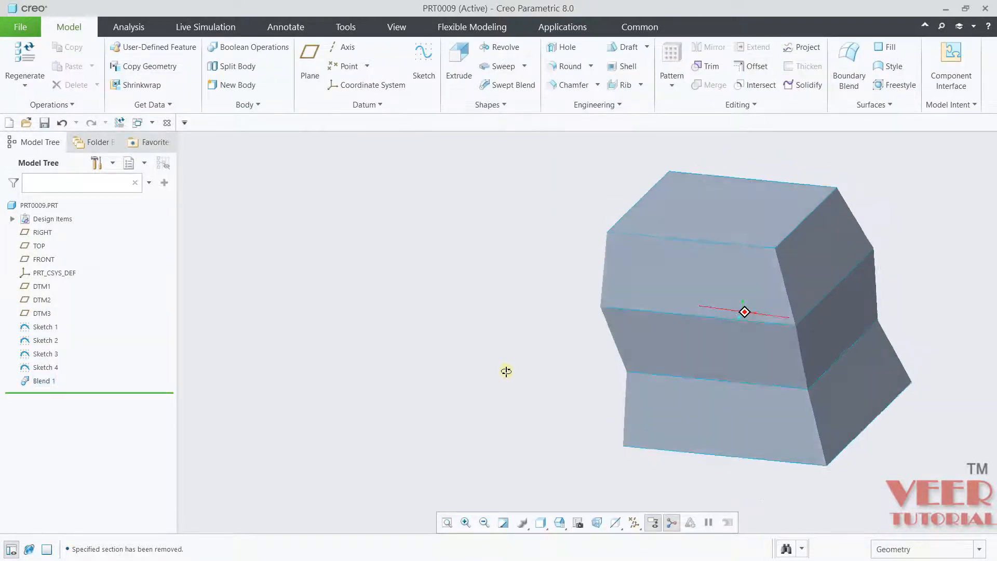
pyautogui.scroll(3, 463, 407)
pyautogui.scroll(-4, 769, 397)
pyautogui.scroll(2, 782, 400)
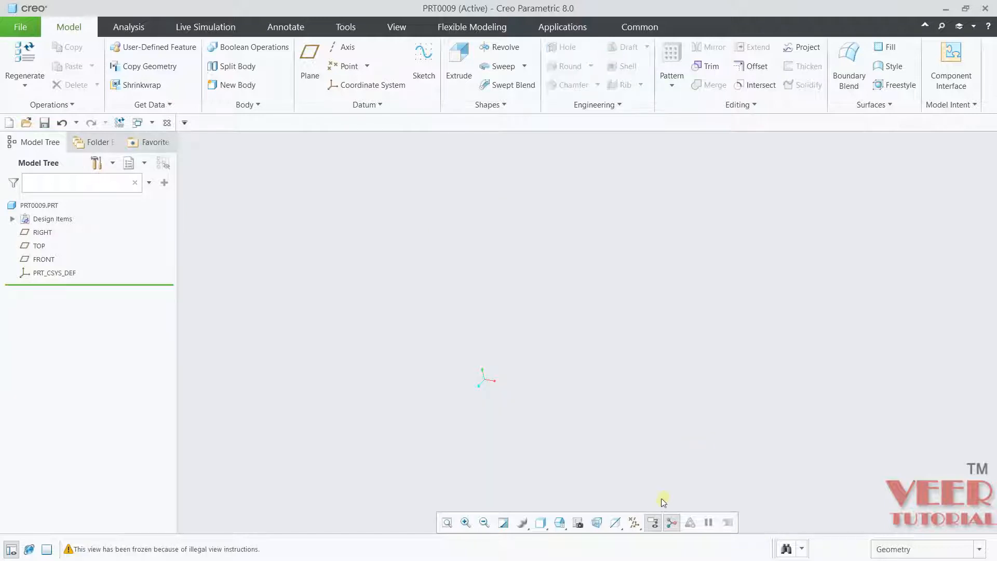
# Turn on the display of all datum axes, points, coordinate systems and planes in the emptied part
pyautogui.click(653, 522)
pyautogui.click(574, 483)
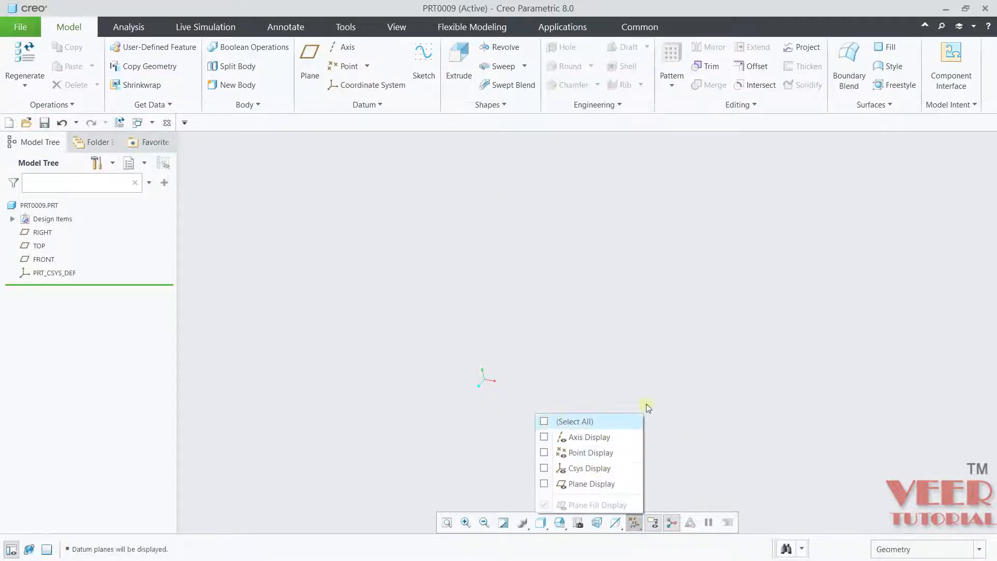
pyautogui.scroll(-3, 503, 375)
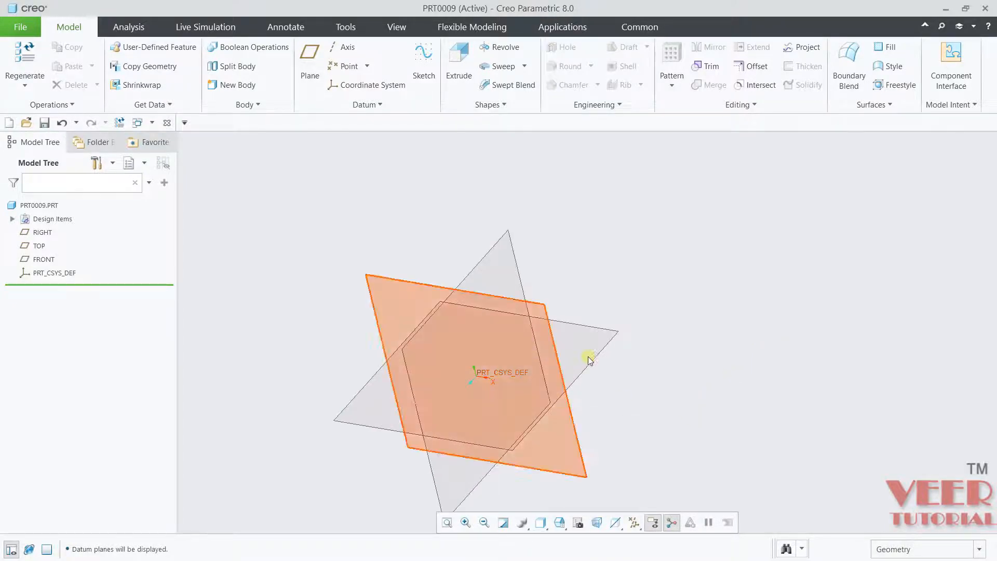
pyautogui.moveTo(588, 358); pyautogui.dragTo(467, 216, button='middle')
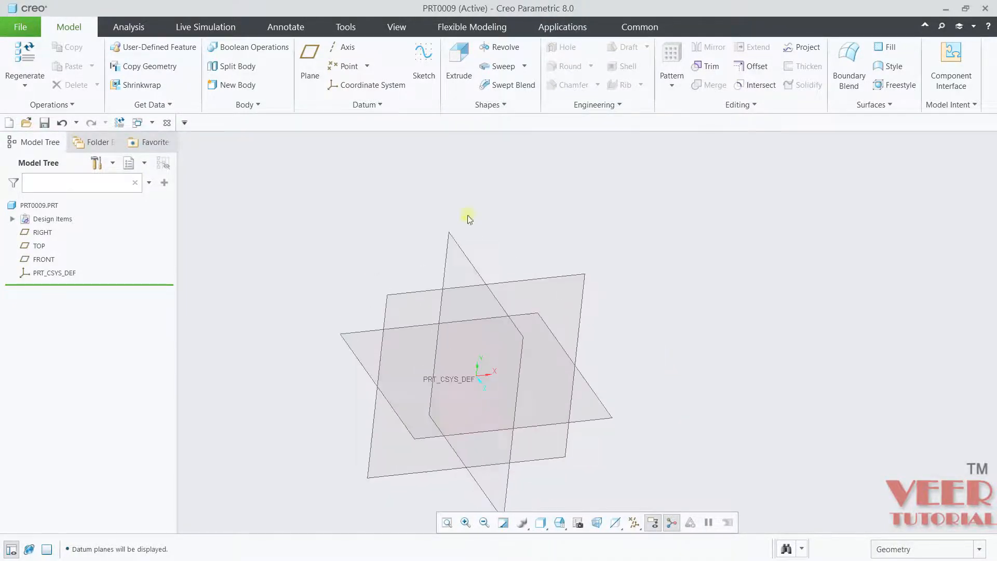
# Create a datum plane offset 300 from the RIGHT plane
pyautogui.click(308, 81)
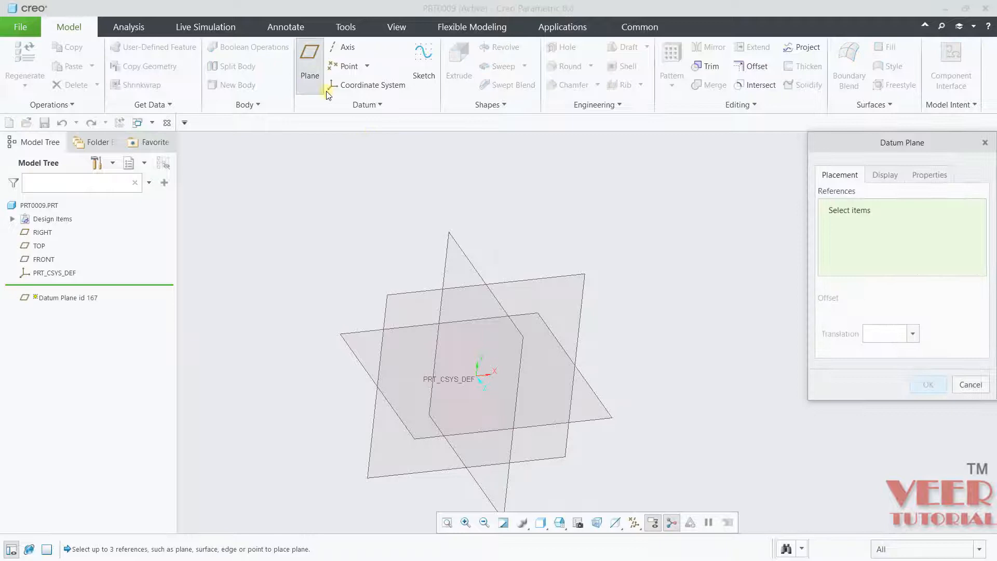
pyautogui.click(473, 271)
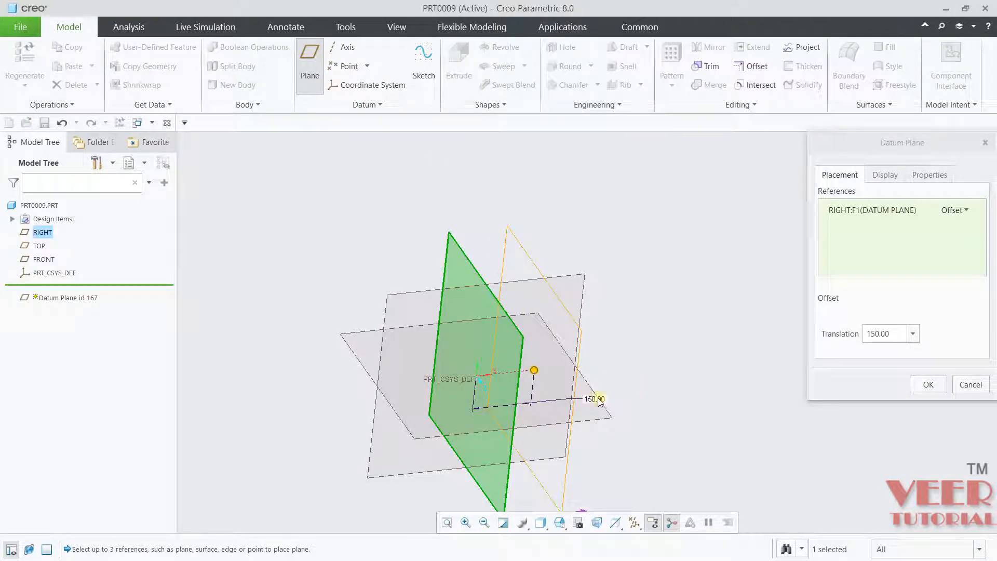
pyautogui.moveTo(608, 397); pyautogui.dragTo(697, 379, button='middle')
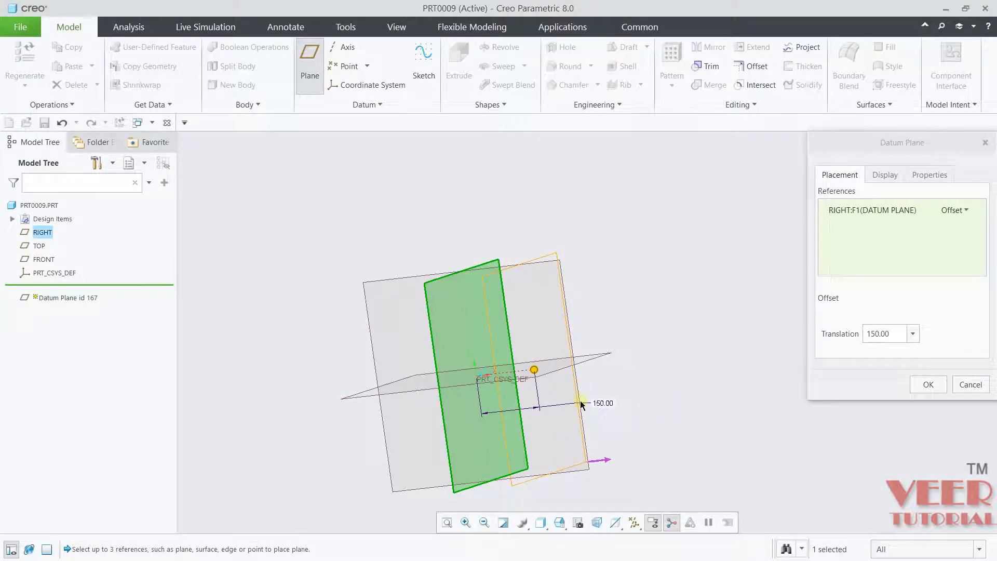
pyautogui.moveTo(534, 370); pyautogui.dragTo(597, 367)
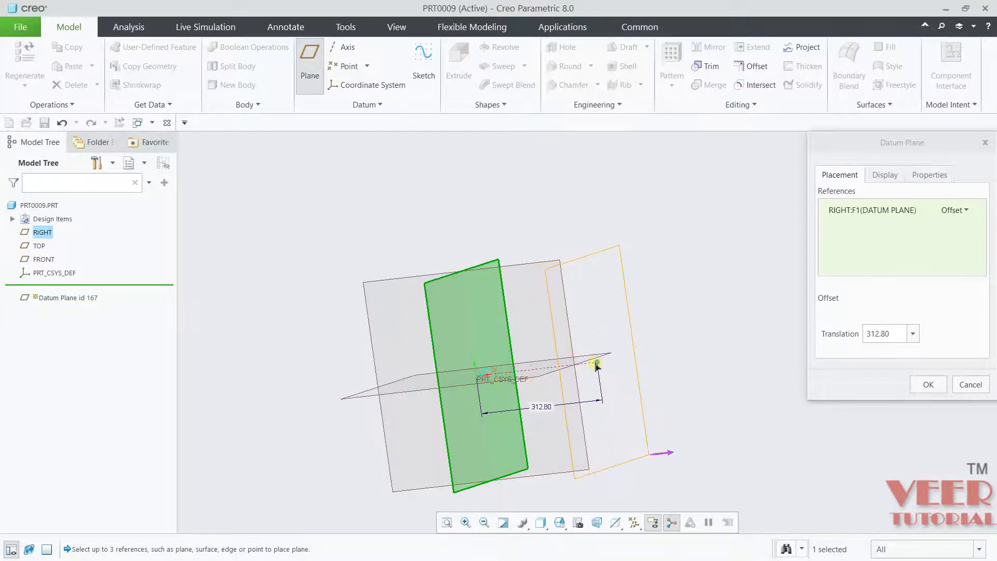
pyautogui.moveTo(654, 364); pyautogui.dragTo(691, 342, button='middle')
pyautogui.doubleClick(904, 336)
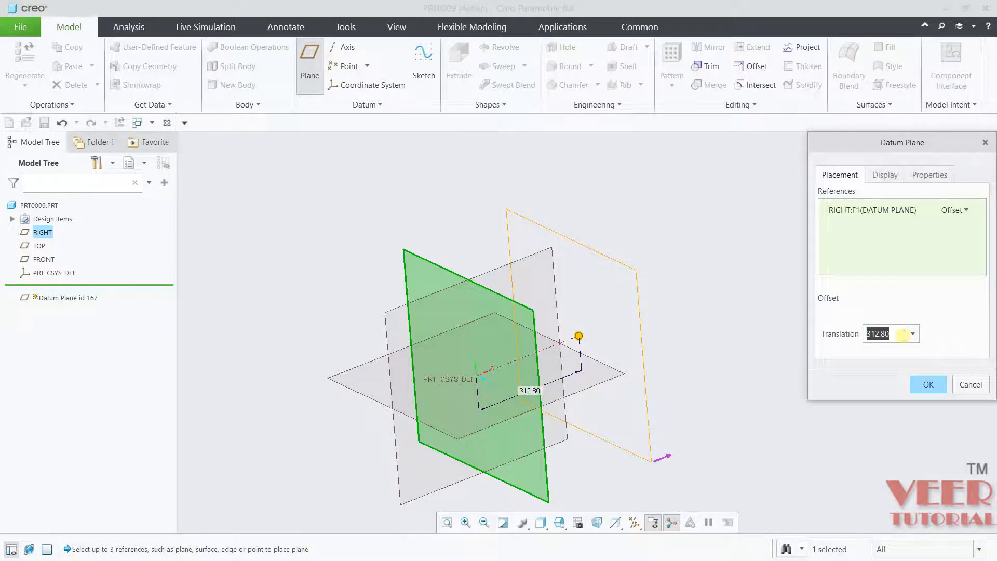
pyautogui.write('300')
pyautogui.press('Return')
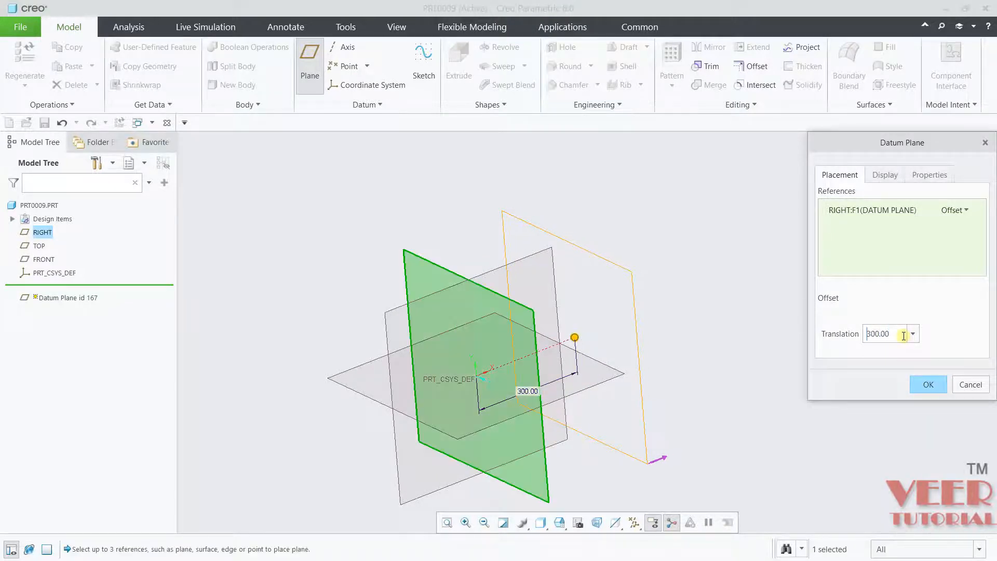
pyautogui.click(928, 385)
pyautogui.scroll(5, 698, 364)
pyautogui.click(825, 347)
pyautogui.moveTo(831, 347)
pyautogui.mouseDown(button='middle')
pyautogui.moveTo(850, 348)
pyautogui.moveTo(831, 367)
pyautogui.mouseUp(button='middle')
pyautogui.scroll(-3, 800, 352)
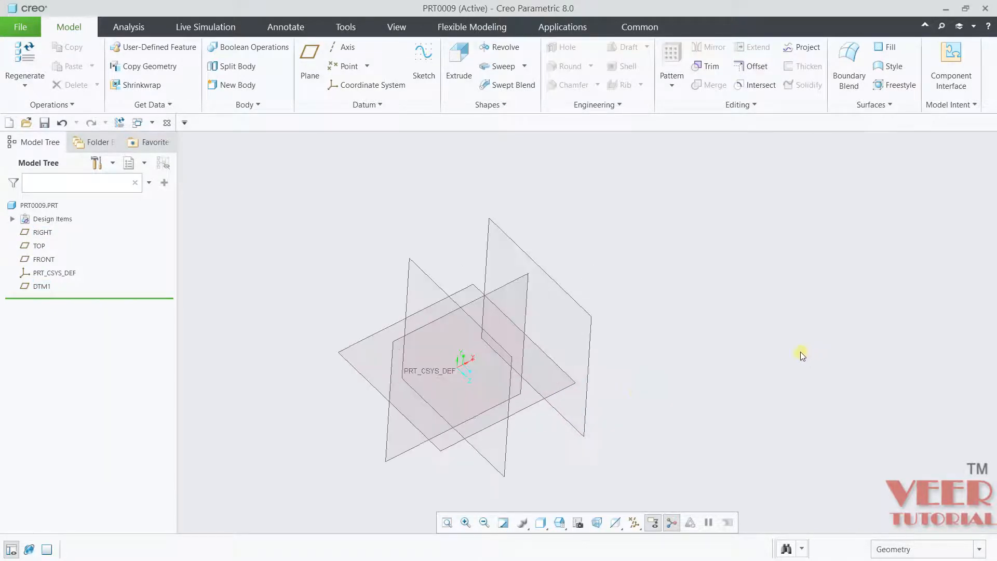
# Sketch a center rectangle about 271 by 200 around the origin on the TOP plane and finish the sketch
pyautogui.click(352, 345)
pyautogui.click(367, 291)
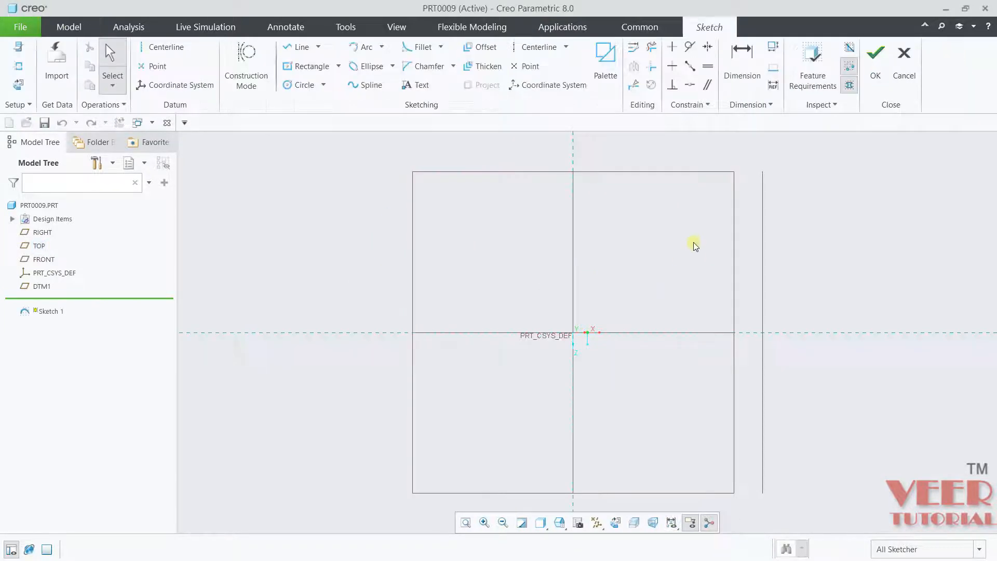
pyautogui.click(339, 67)
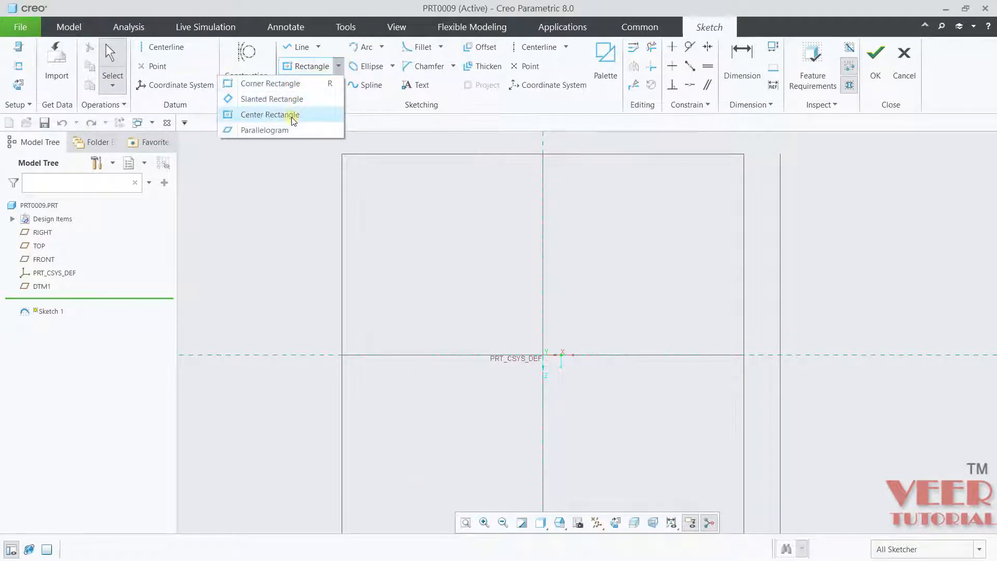
pyautogui.click(289, 114)
pyautogui.click(544, 355)
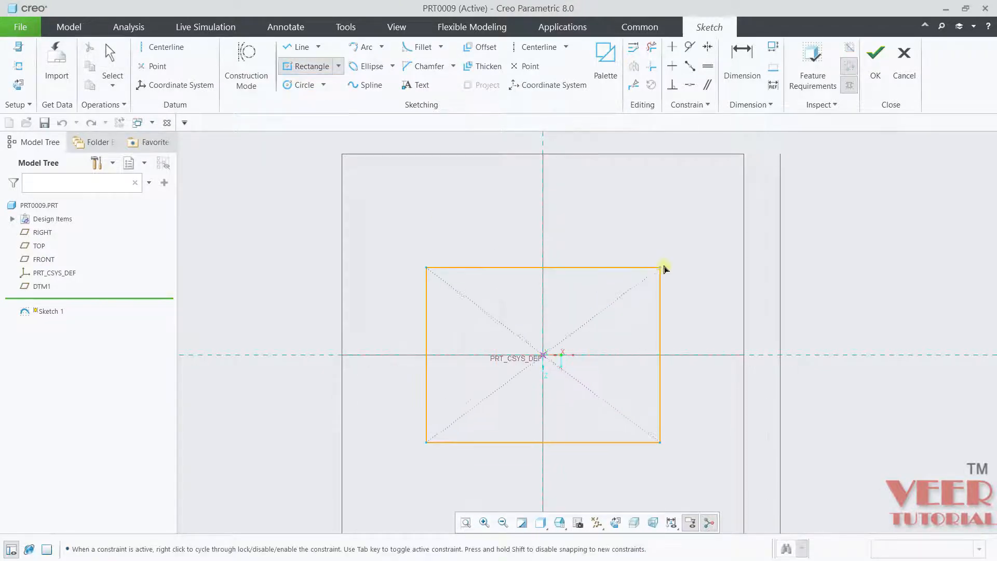
pyautogui.click(651, 276)
pyautogui.click(876, 57)
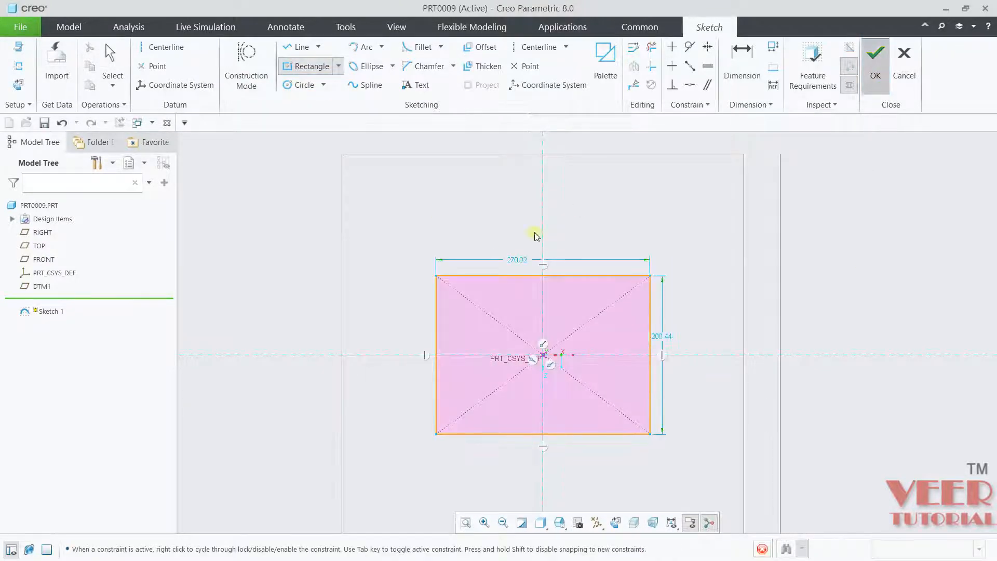
pyautogui.moveTo(603, 320)
pyautogui.mouseDown(button='middle')
pyautogui.moveTo(624, 383)
pyautogui.moveTo(597, 381)
pyautogui.moveTo(617, 452)
pyautogui.mouseUp(button='middle')
pyautogui.click(662, 399)
pyautogui.moveTo(663, 399)
pyautogui.mouseDown(button='middle')
pyautogui.moveTo(679, 403)
pyautogui.moveTo(643, 336)
pyautogui.moveTo(697, 416)
pyautogui.moveTo(722, 389)
pyautogui.moveTo(693, 385)
pyautogui.moveTo(599, 325)
pyautogui.mouseUp(button='middle')
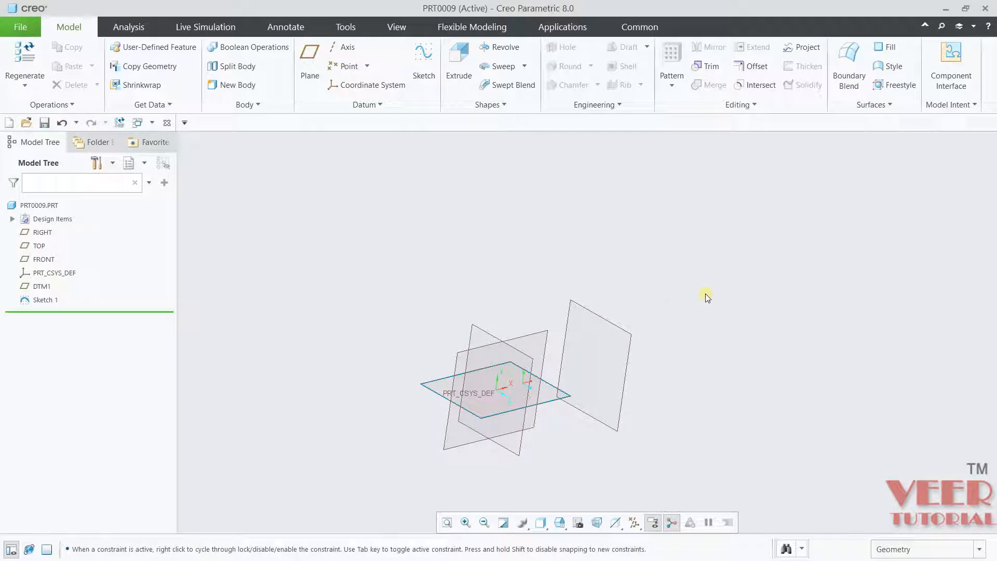
# Sketch a center rectangle on datum plane DTM1, centered on the vertical reference well above the origin, and finish the sketch
pyautogui.click(600, 317)
pyautogui.click(600, 315)
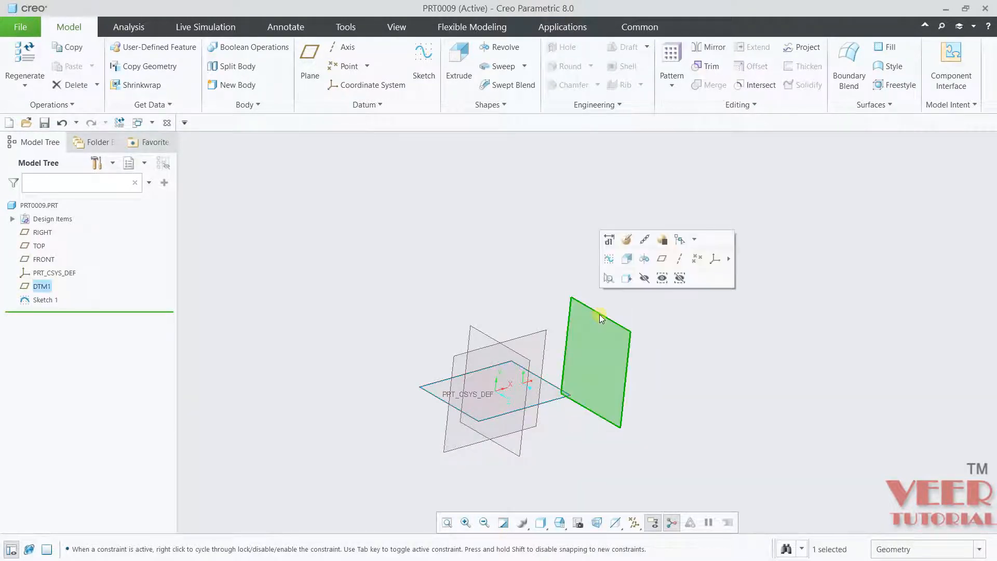
pyautogui.click(610, 262)
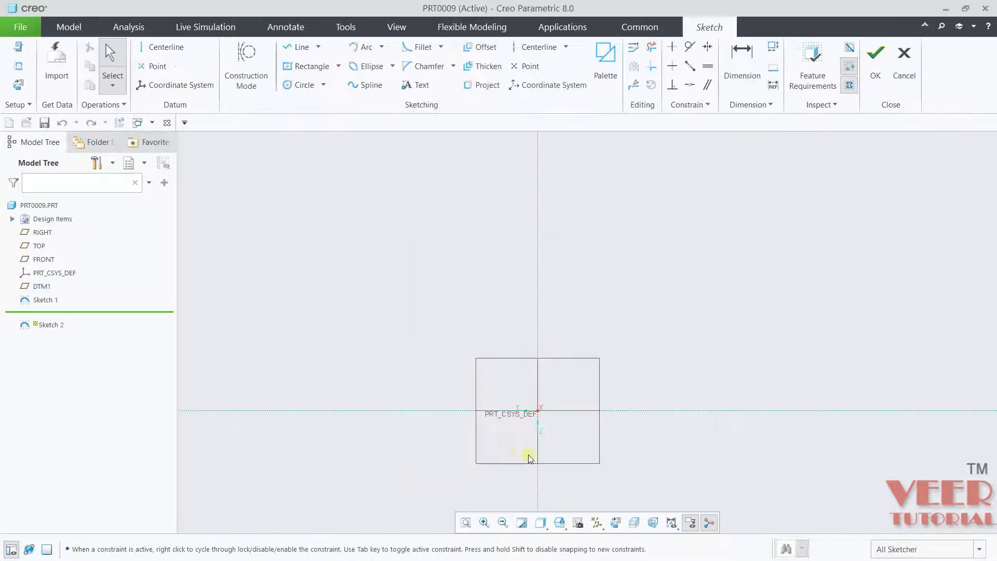
pyautogui.click(338, 66)
pyautogui.click(276, 119)
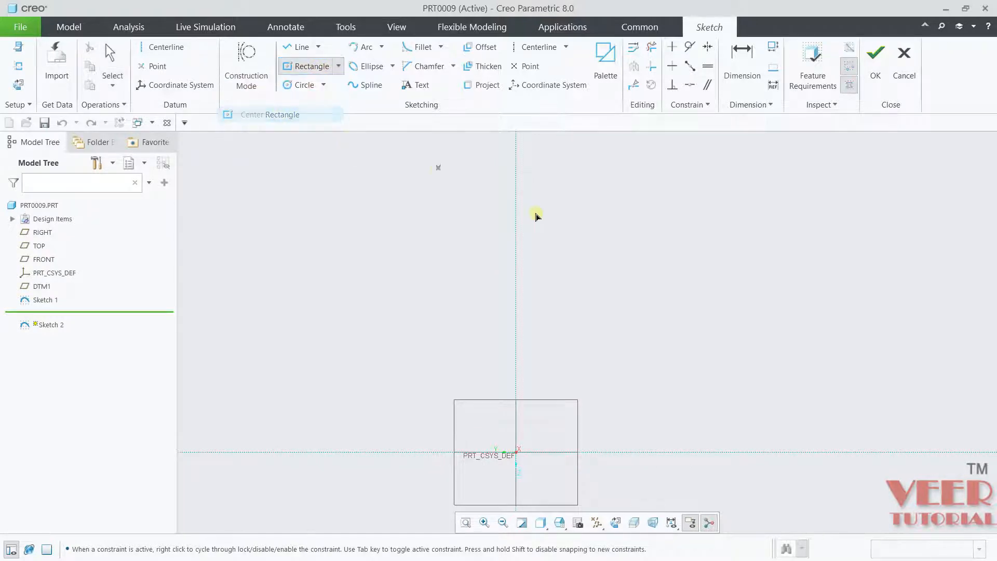
pyautogui.click(517, 214)
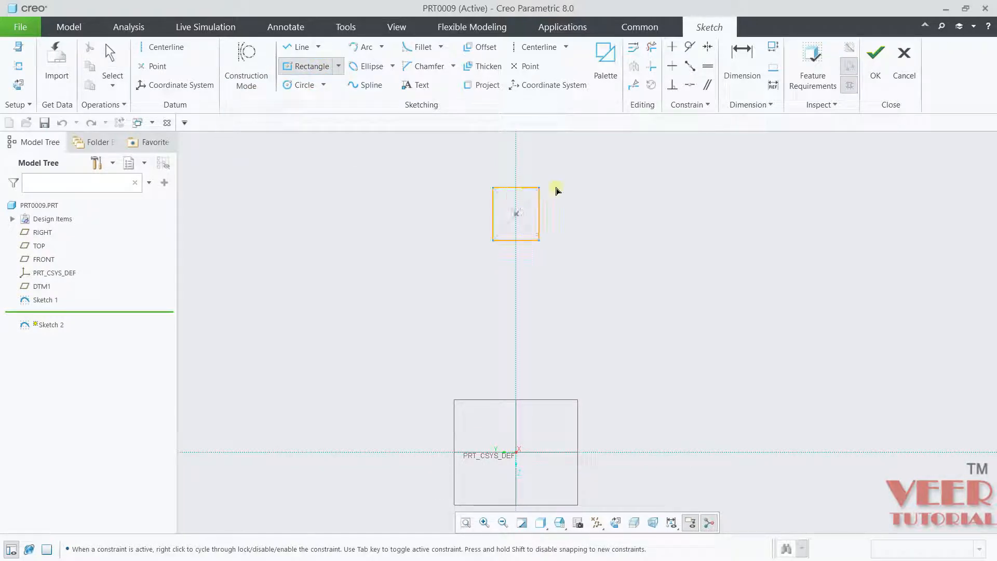
pyautogui.click(570, 186)
pyautogui.click(876, 56)
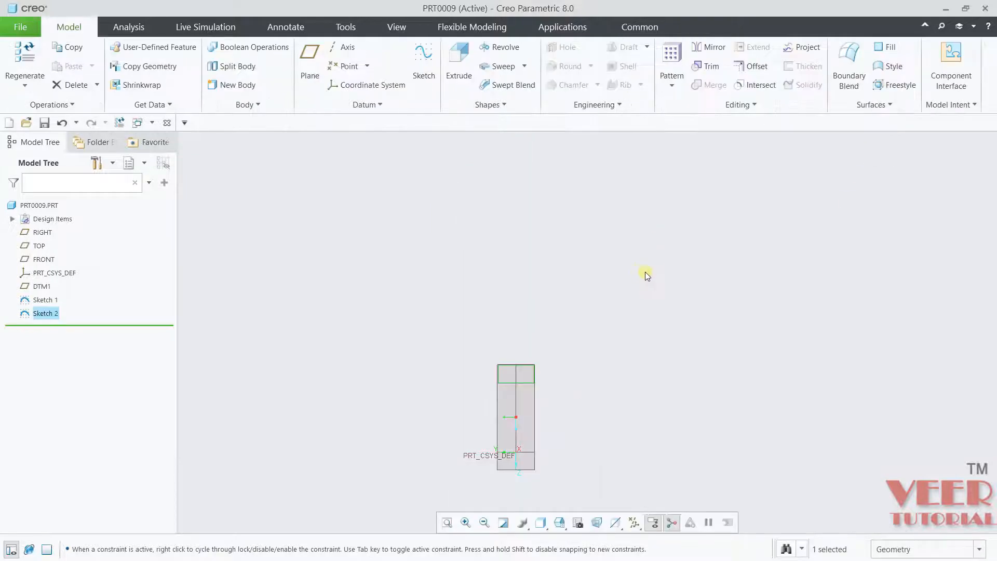
# Turn off the display of all datum features to leave only the two rectangle sketches
pyautogui.moveTo(646, 273)
pyautogui.mouseDown(button='middle')
pyautogui.moveTo(679, 318)
pyautogui.moveTo(618, 381)
pyautogui.moveTo(632, 320)
pyautogui.moveTo(507, 305)
pyautogui.moveTo(512, 321)
pyautogui.moveTo(551, 296)
pyautogui.moveTo(594, 371)
pyautogui.mouseUp(button='middle')
pyautogui.scroll(-3, 606, 472)
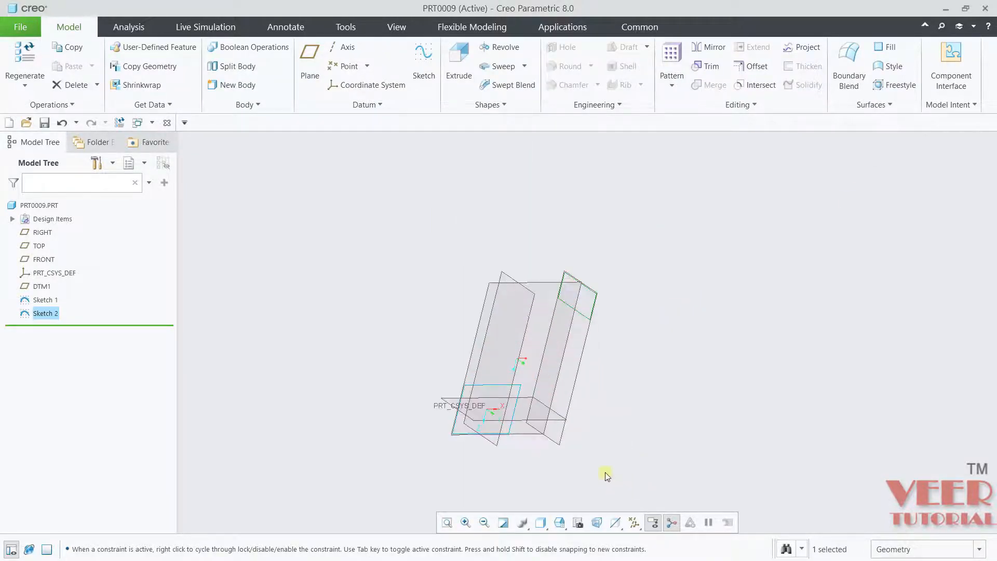
pyautogui.click(633, 521)
pyautogui.click(582, 481)
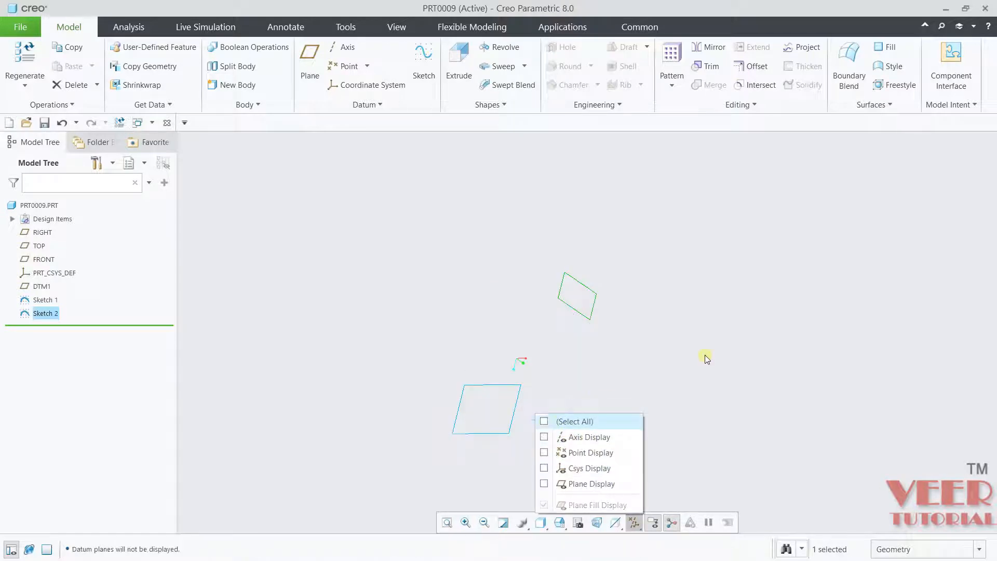
pyautogui.moveTo(718, 332)
pyautogui.mouseDown(button='middle')
pyautogui.moveTo(719, 388)
pyautogui.moveTo(706, 360)
pyautogui.moveTo(723, 327)
pyautogui.moveTo(728, 352)
pyautogui.moveTo(710, 362)
pyautogui.mouseUp(button='middle')
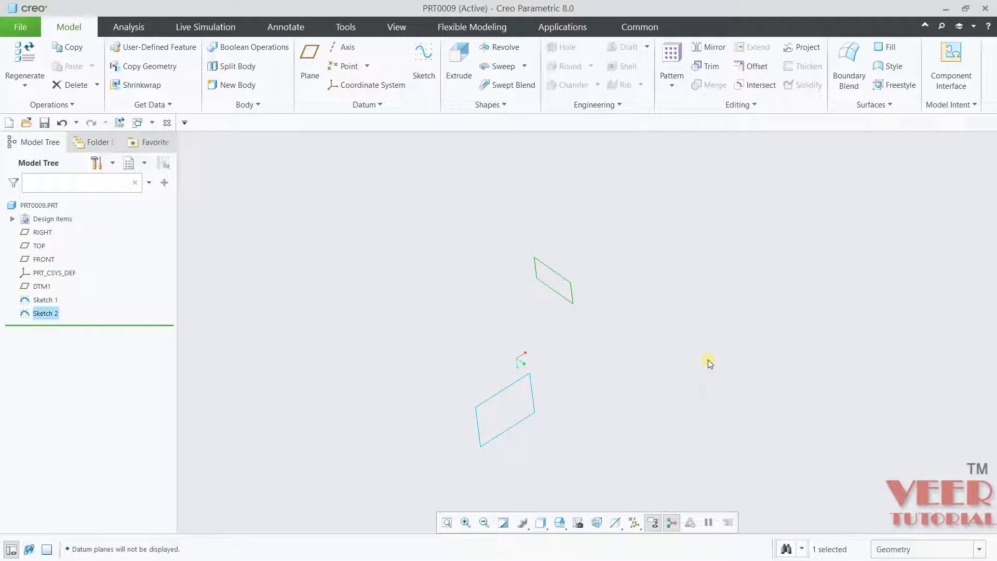
# Delete Sketch 1, the rectangle on the TOP plane
pyautogui.click(54, 302)
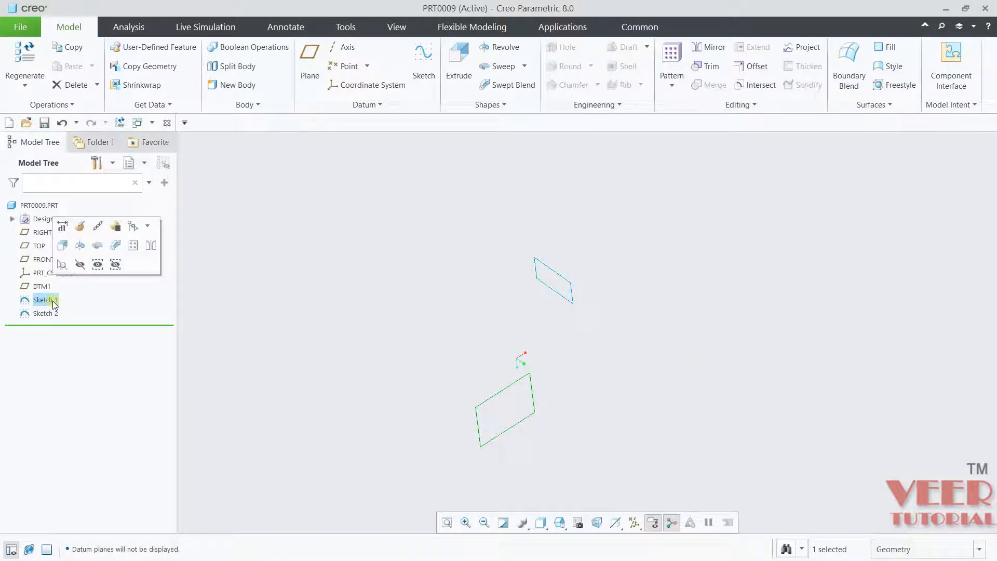
pyautogui.rightClick(54, 303)
pyautogui.click(83, 387)
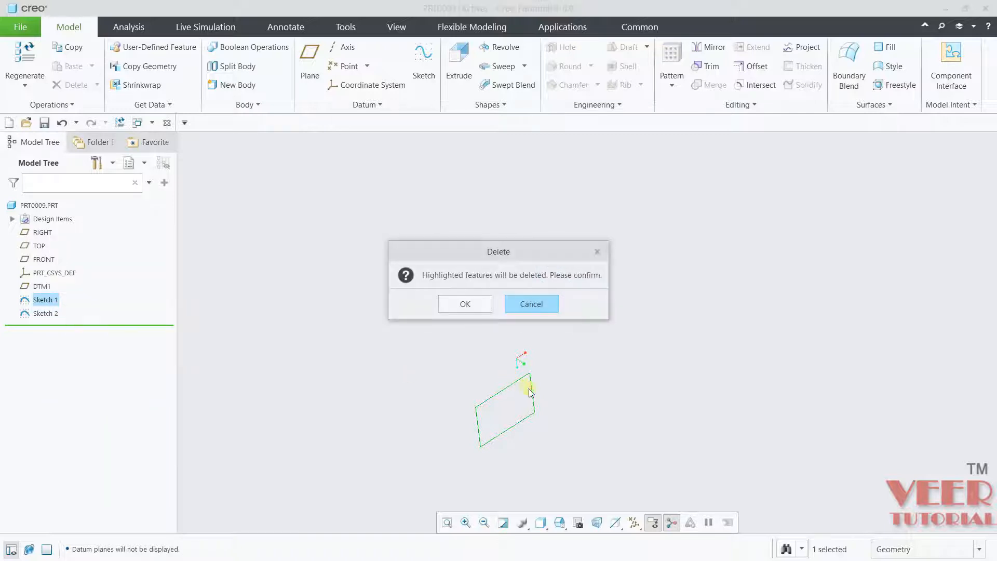
pyautogui.click(464, 306)
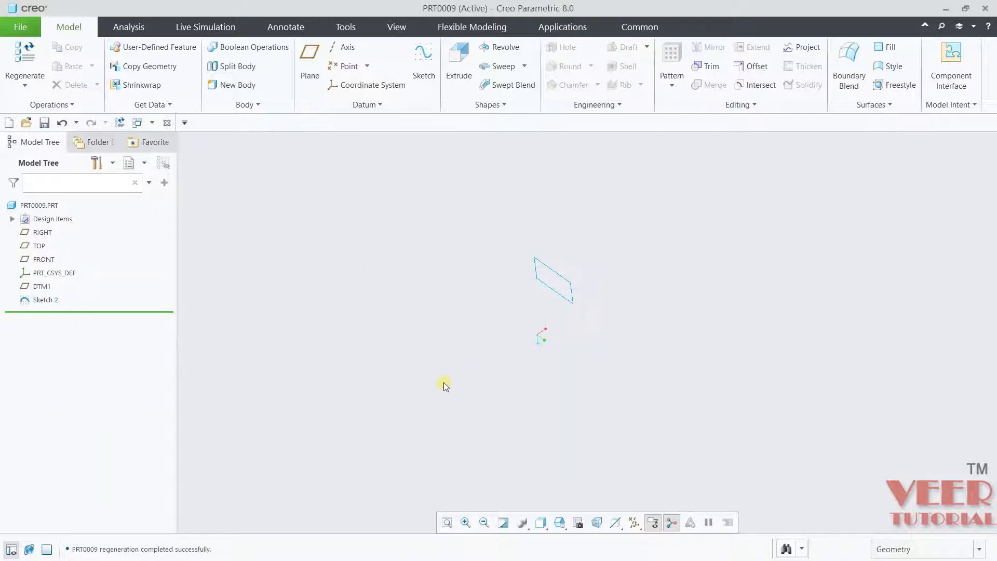
# Turn on the display of all datum axes, points, coordinate systems and planes
pyautogui.click(633, 523)
pyautogui.click(540, 419)
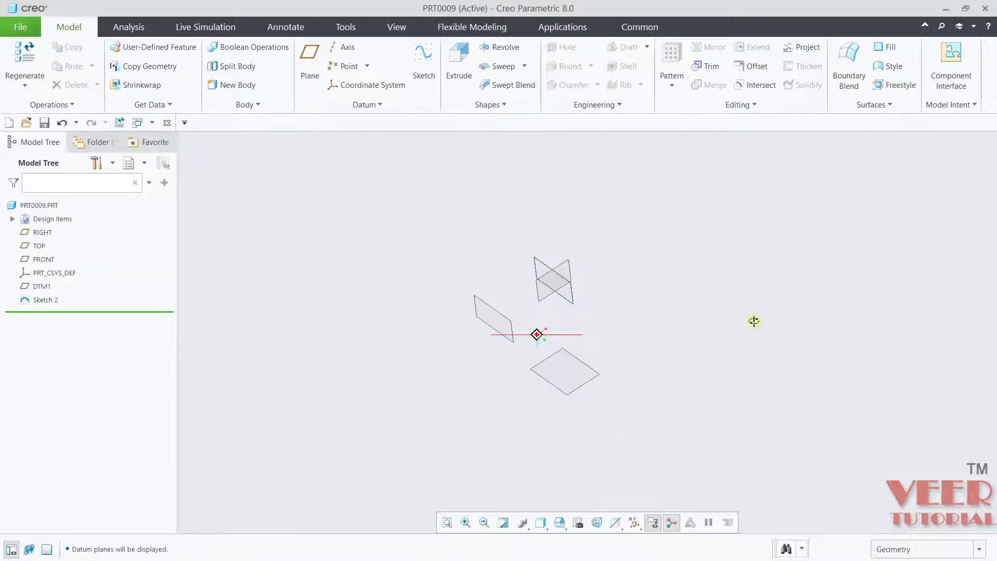
pyautogui.moveTo(754, 320); pyautogui.dragTo(717, 326, button='middle')
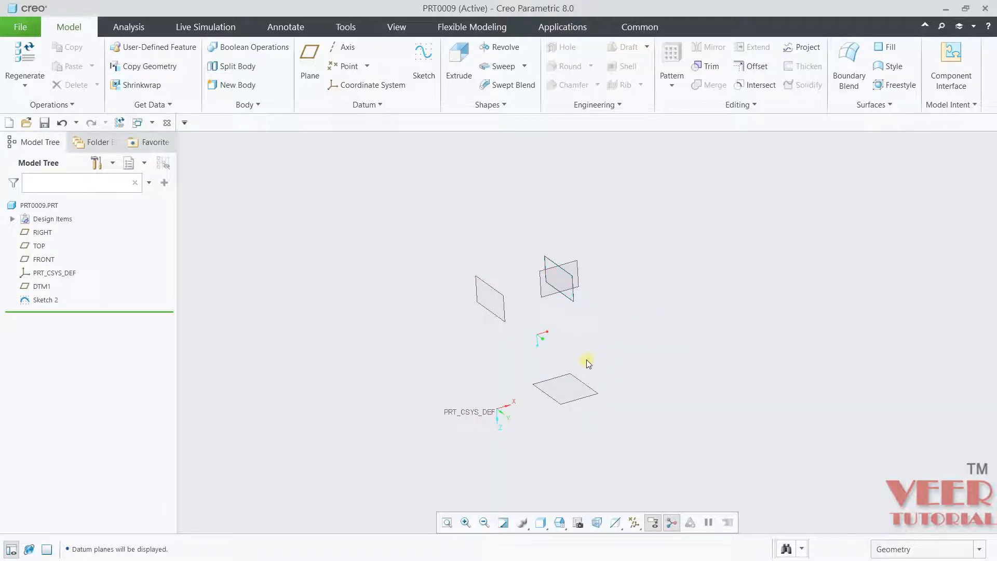
# Start a sketch on the FRONT plane and orient the section parallel to the screen
pyautogui.scroll(-5, 588, 359)
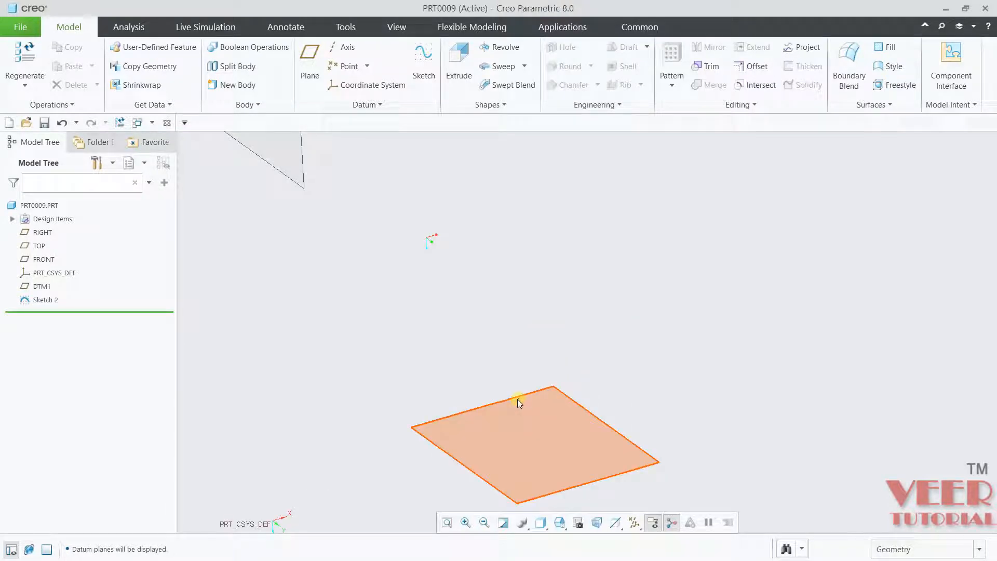
pyautogui.click(517, 399)
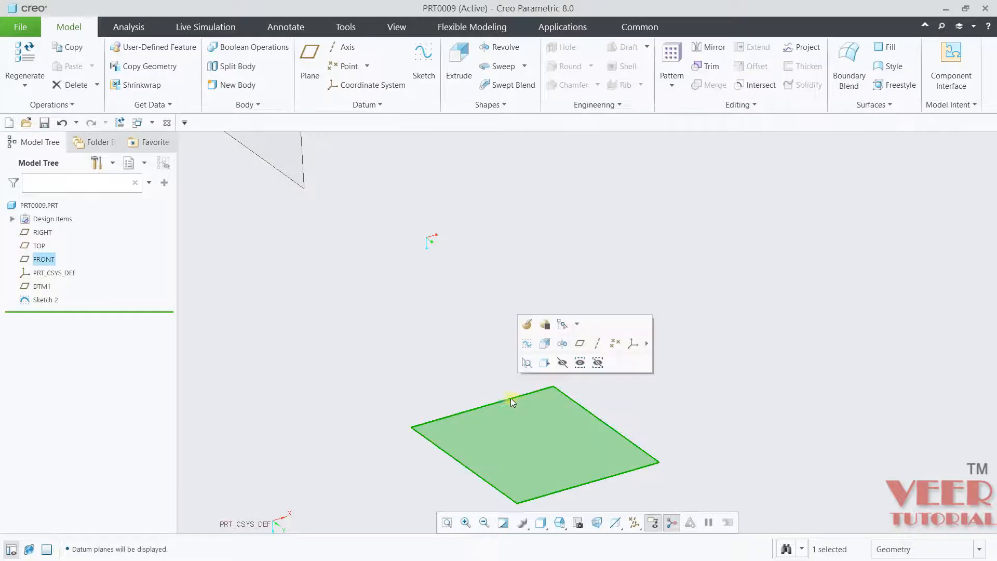
pyautogui.scroll(3, 553, 434)
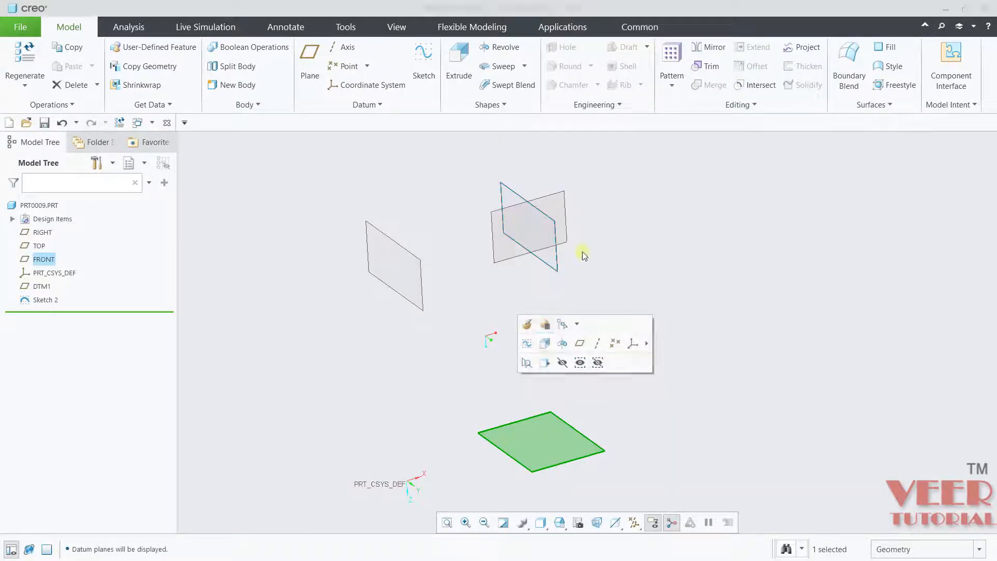
pyautogui.moveTo(615, 303)
pyautogui.mouseDown(button='middle')
pyautogui.moveTo(638, 285)
pyautogui.moveTo(656, 229)
pyautogui.moveTo(624, 263)
pyautogui.mouseUp(button='middle')
pyautogui.click(501, 385)
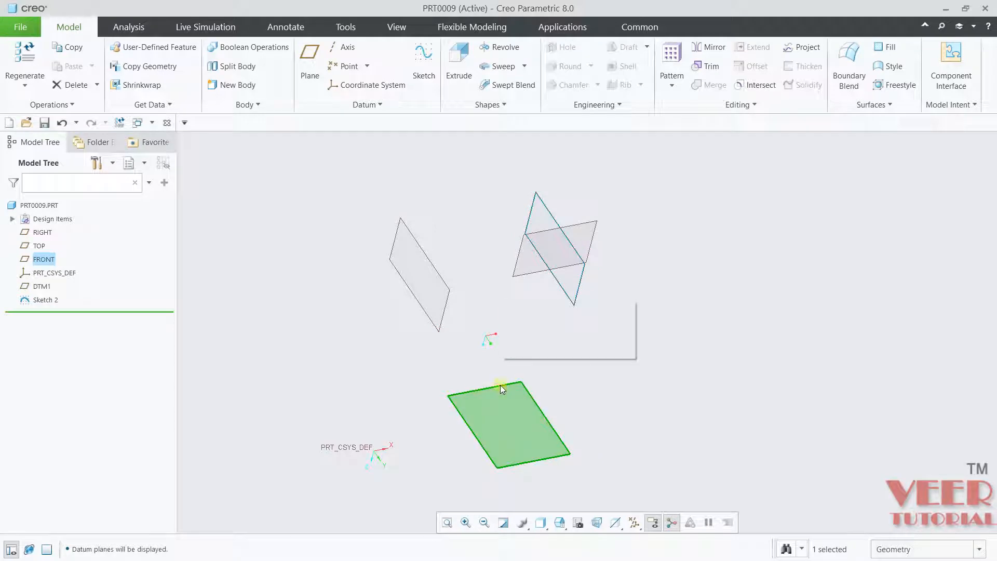
pyautogui.click(507, 329)
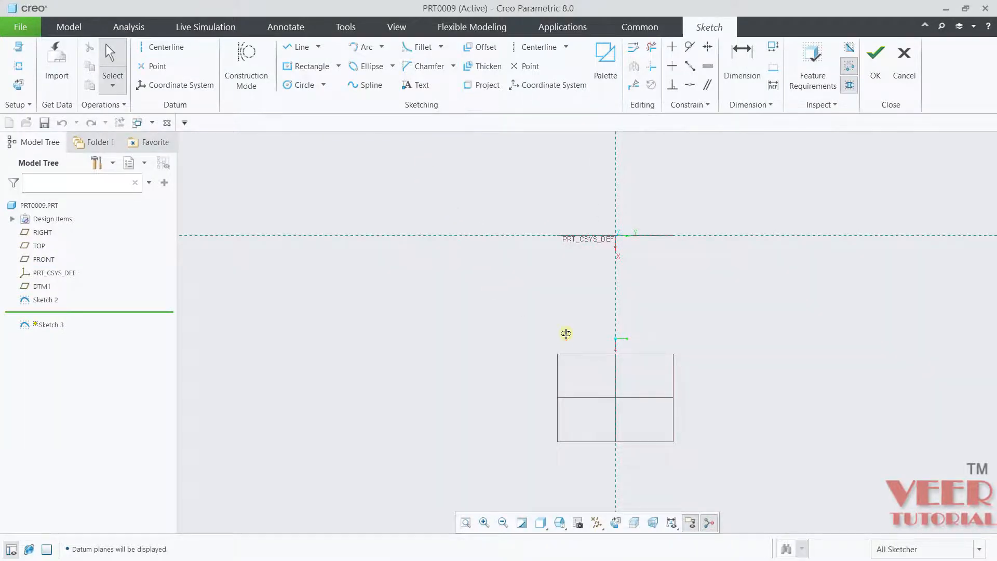
pyautogui.moveTo(566, 334)
pyautogui.mouseDown(button='middle')
pyautogui.moveTo(597, 291)
pyautogui.moveTo(630, 280)
pyautogui.moveTo(601, 342)
pyautogui.moveTo(612, 276)
pyautogui.moveTo(577, 316)
pyautogui.moveTo(573, 348)
pyautogui.moveTo(551, 339)
pyautogui.mouseUp(button='middle')
pyautogui.click(19, 85)
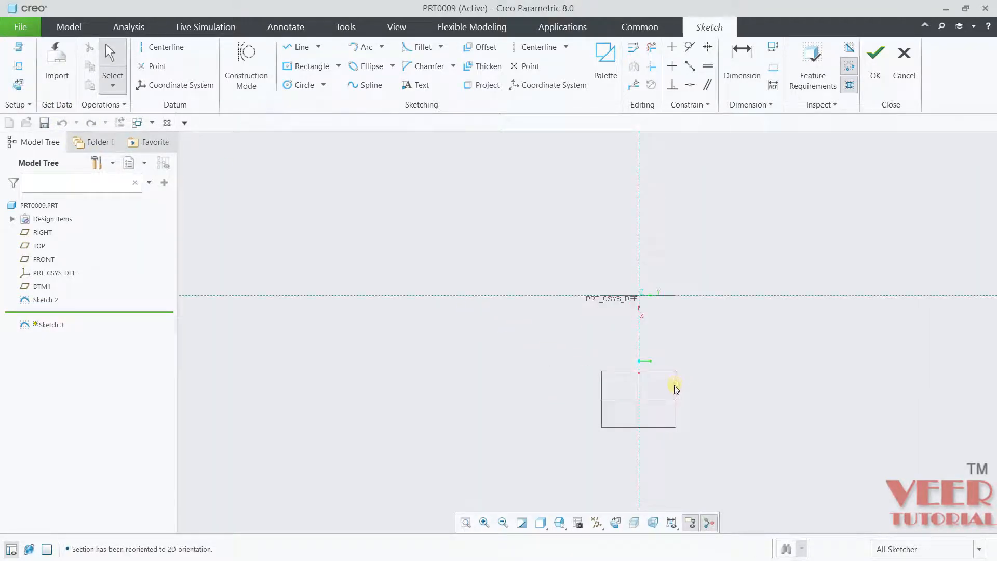
# Sketch a center rectangle about 169 by 119 away from both references on the FRONT plane
pyautogui.scroll(-3, 615, 401)
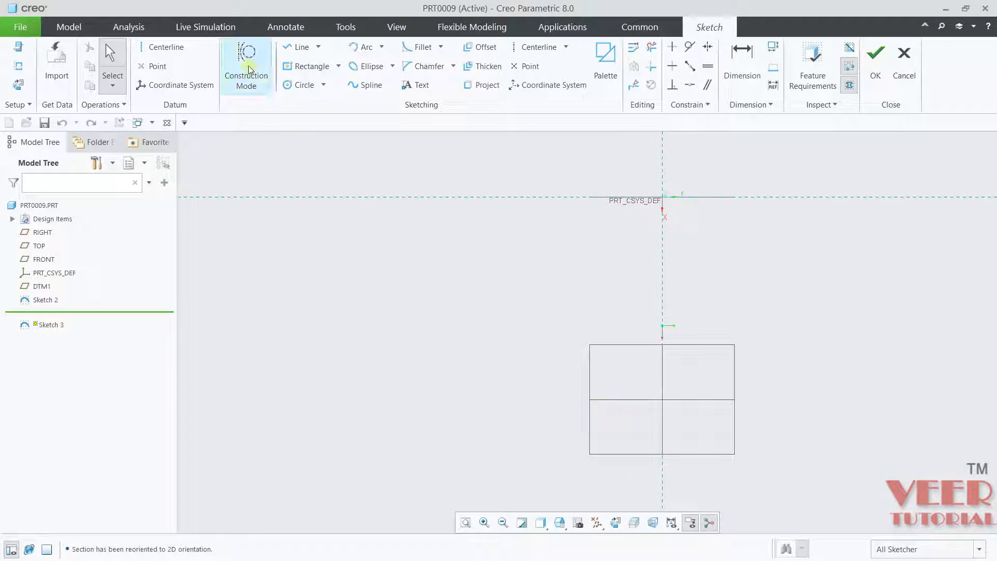
pyautogui.click(307, 66)
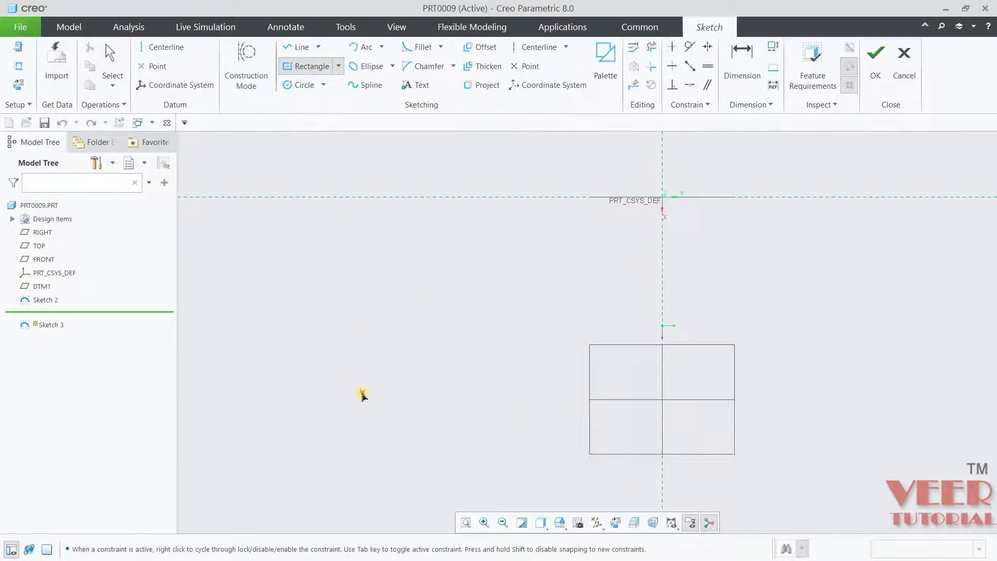
pyautogui.click(418, 354)
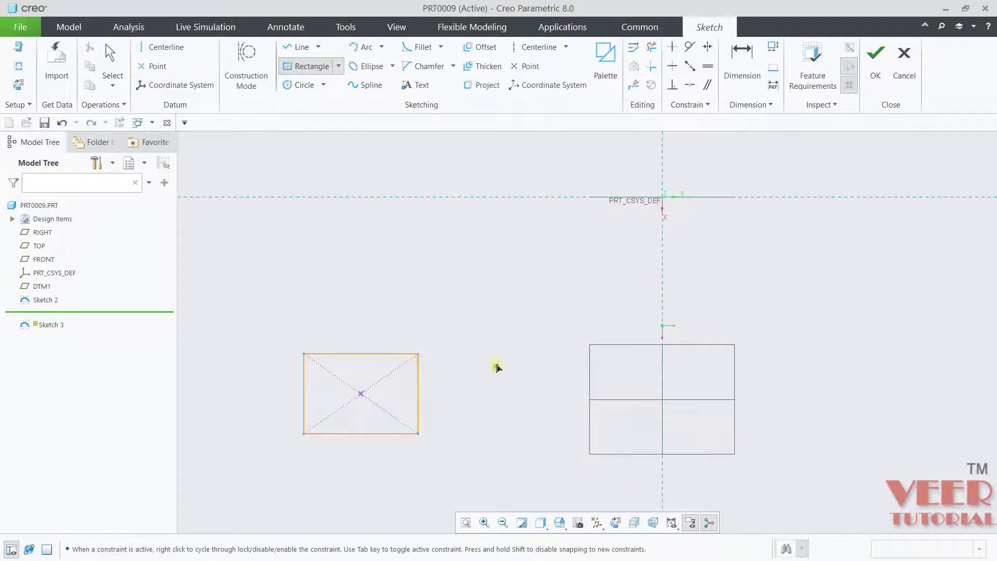
pyautogui.middleClick(497, 366)
pyautogui.moveTo(497, 366)
pyautogui.mouseDown(button='middle')
pyautogui.moveTo(615, 202)
pyautogui.moveTo(591, 167)
pyautogui.moveTo(530, 151)
pyautogui.moveTo(477, 161)
pyautogui.mouseUp(button='middle')
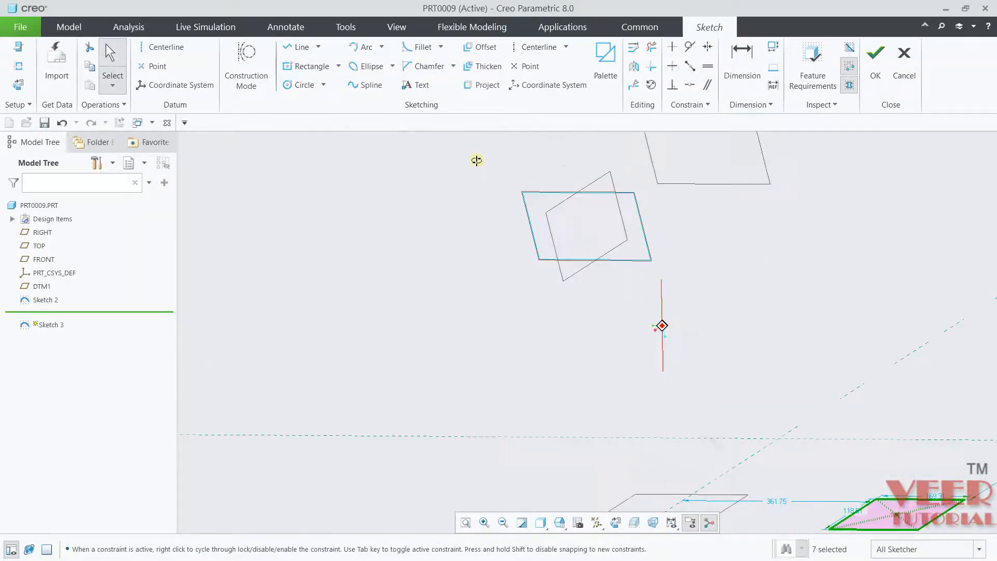
# Restore the 2D sketch orientation and remove the misplaced rectangle with Delete Segment
pyautogui.click(15, 89)
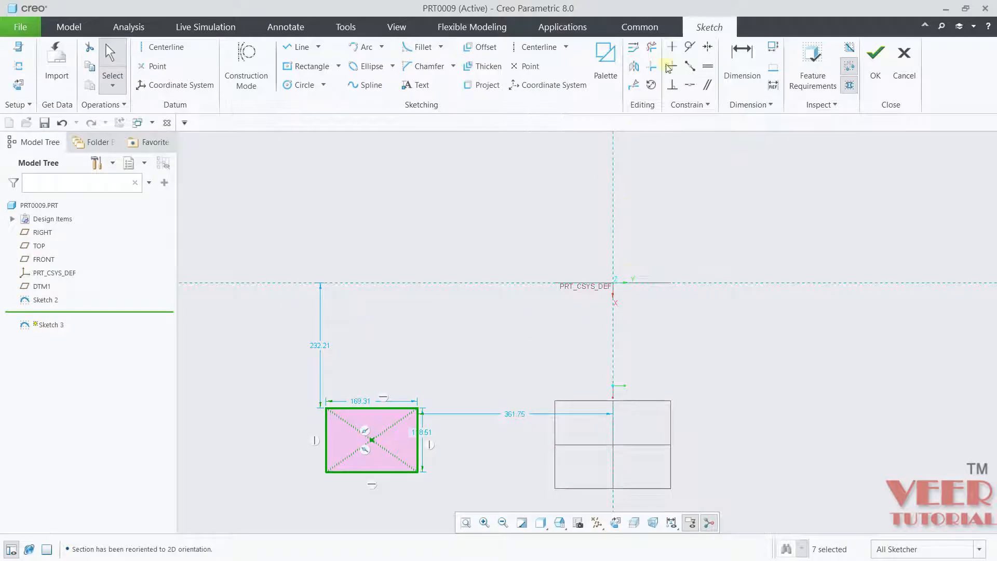
pyautogui.click(651, 47)
pyautogui.moveTo(477, 359)
pyautogui.mouseDown()
pyautogui.moveTo(361, 482)
pyautogui.moveTo(375, 461)
pyautogui.moveTo(367, 444)
pyautogui.mouseUp()
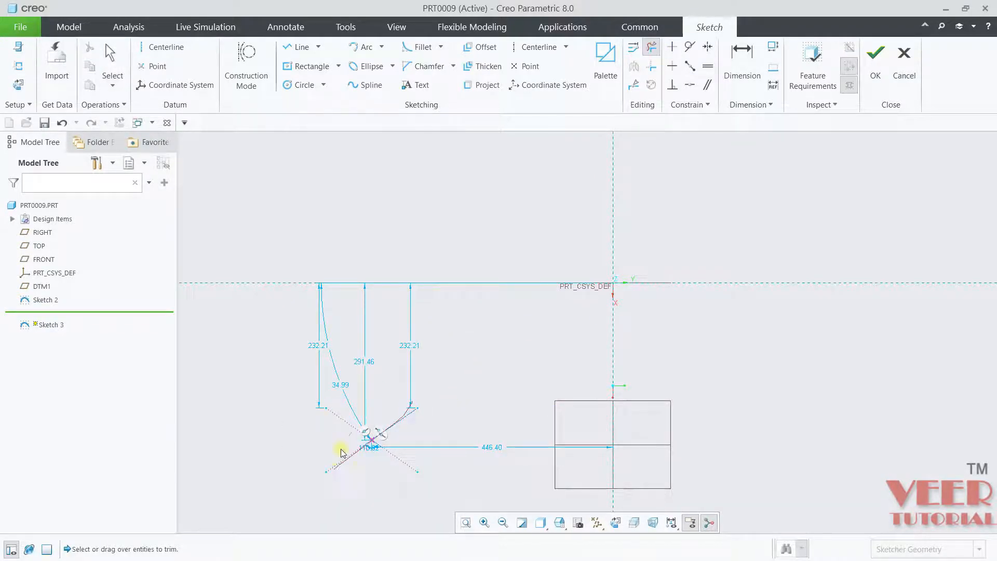
pyautogui.scroll(-3, 405, 442)
pyautogui.middleClick(320, 468)
pyautogui.scroll(-3, 320, 466)
pyautogui.keyDown('shift'); pyautogui.moveTo(320, 466); pyautogui.dragTo(426, 367, button='middle'); pyautogui.keyUp('shift')
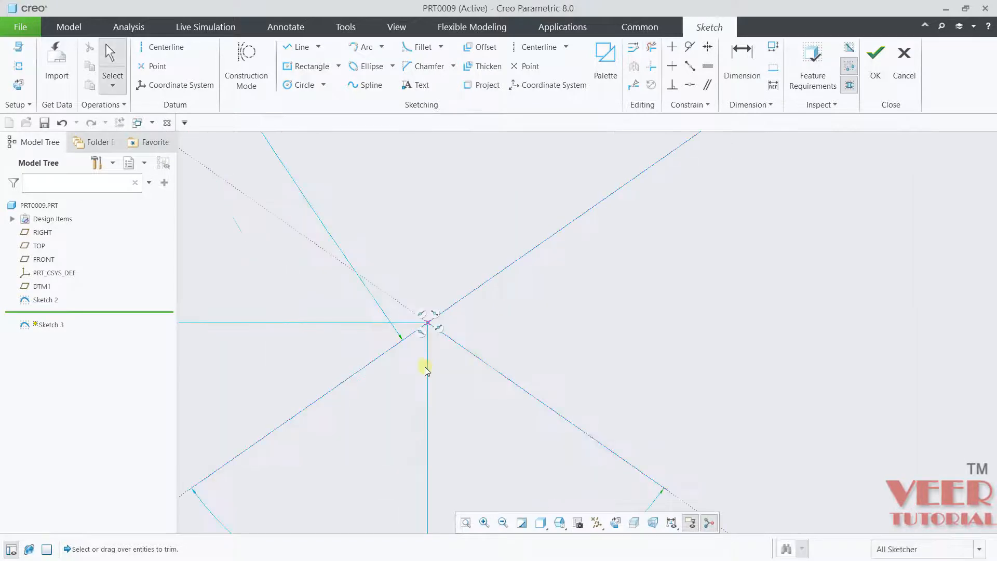
pyautogui.scroll(7, 384, 428)
pyautogui.scroll(-3, 590, 303)
pyautogui.scroll(-2, 478, 321)
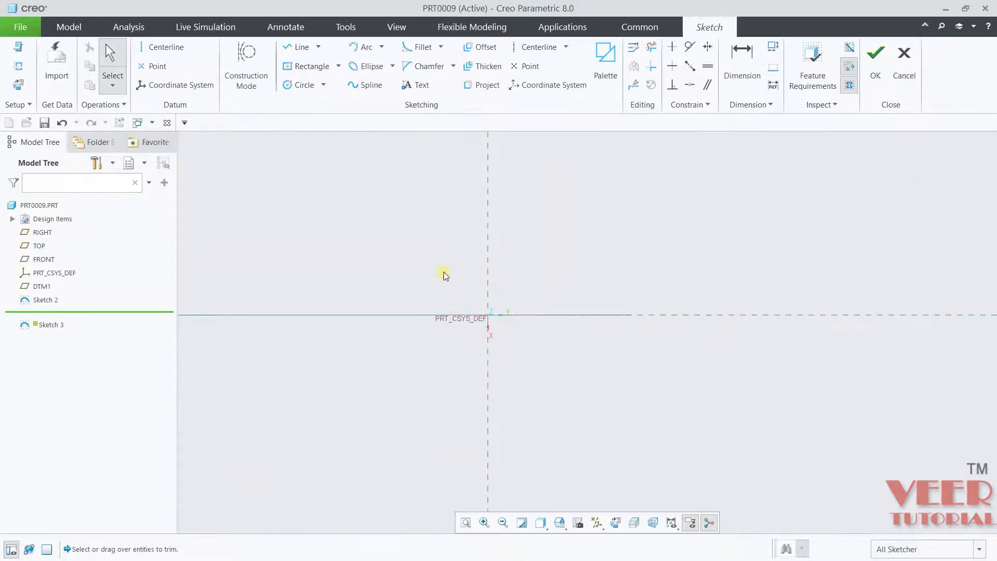
# Sketch a center rectangle around the origin on the FRONT plane and finish the sketch
pyautogui.click(313, 70)
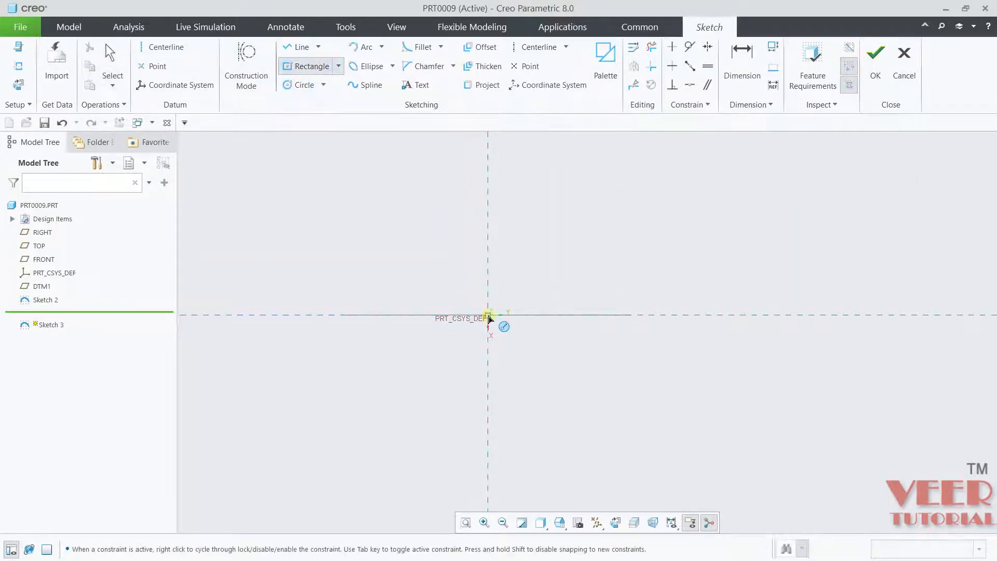
pyautogui.click(488, 315)
pyautogui.click(594, 257)
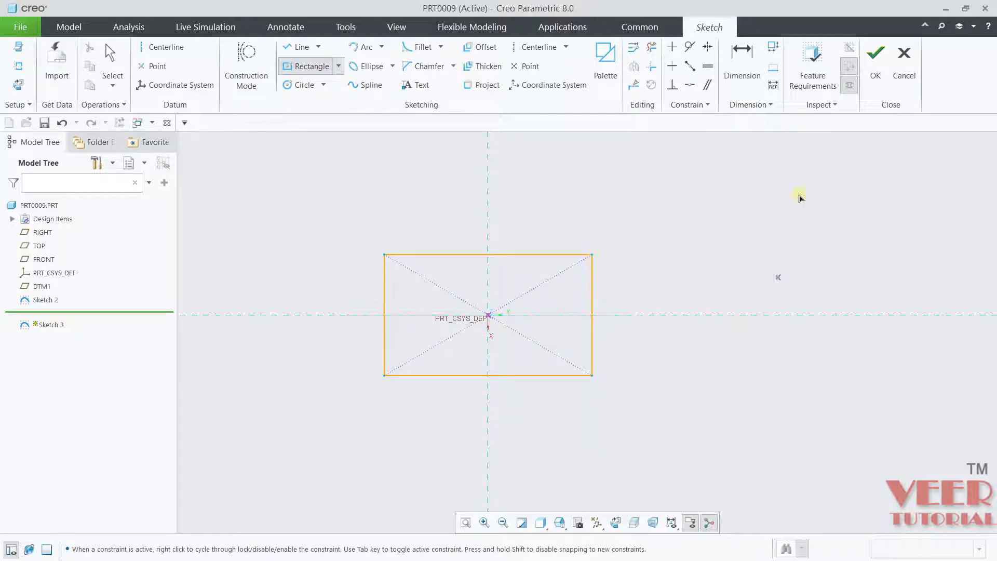
pyautogui.click(878, 65)
# Return to the default orientation and hide all datum features
pyautogui.moveTo(653, 341); pyautogui.dragTo(772, 338, button='middle')
pyautogui.hotkey('ctrl', 'd')
pyautogui.click(633, 523)
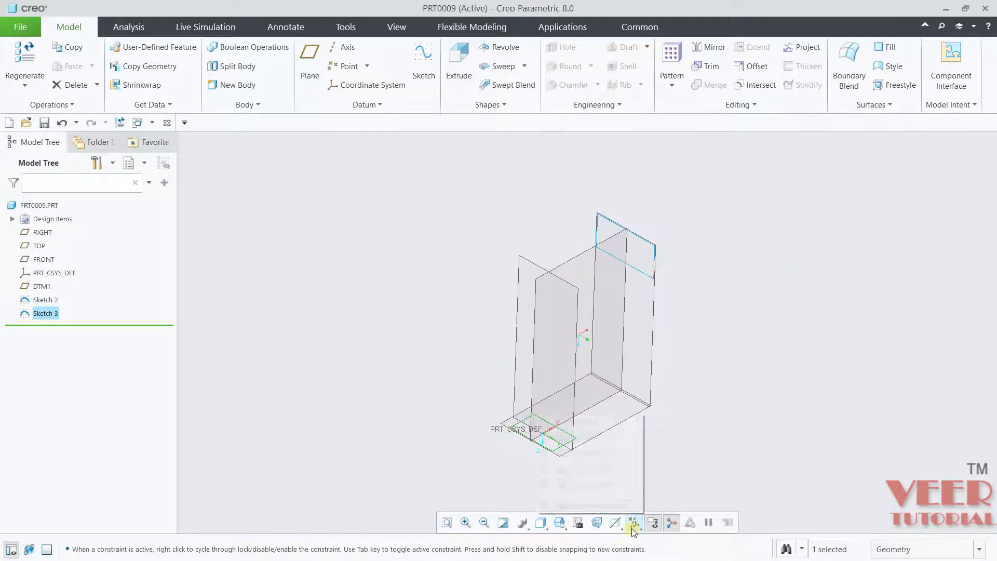
pyautogui.click(544, 423)
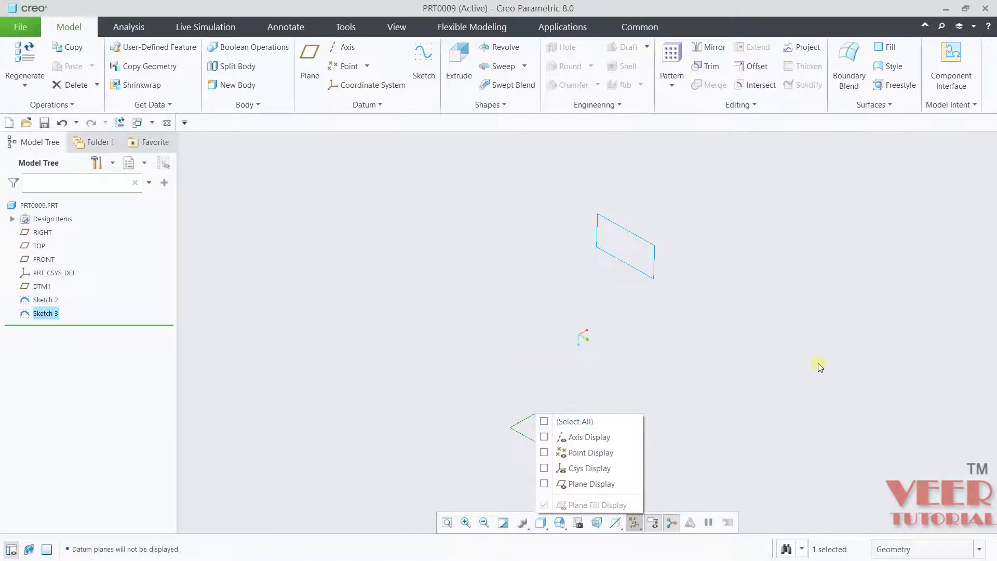
pyautogui.click(818, 365)
pyautogui.moveTo(818, 365)
pyautogui.mouseDown(button='middle')
pyautogui.moveTo(777, 345)
pyautogui.moveTo(783, 390)
pyautogui.mouseUp(button='middle')
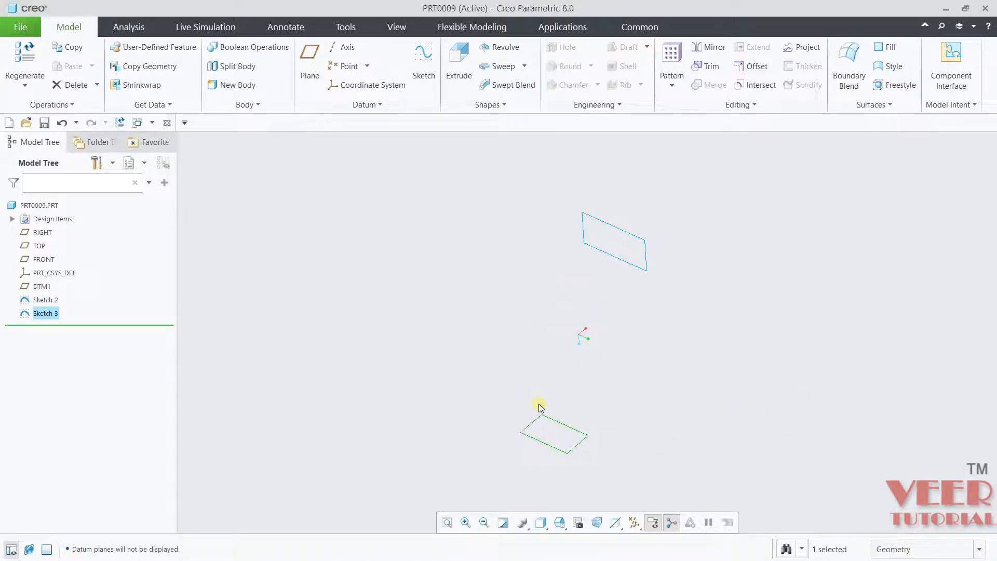
# Start a Blend using selected sections, with the FRONT rectangle as Section 1 and the DTM1 rectangle as Section 2
pyautogui.click(503, 105)
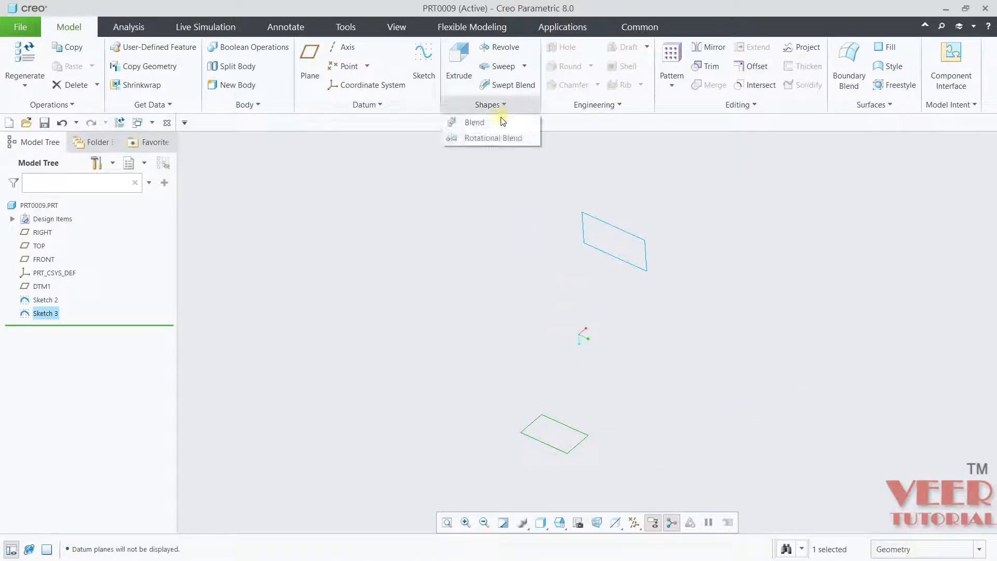
pyautogui.click(498, 127)
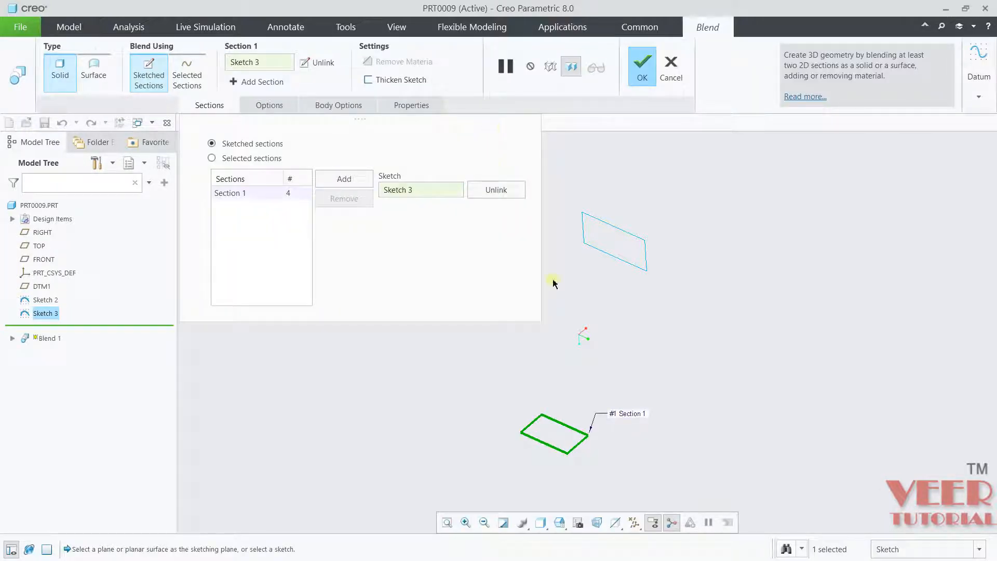
pyautogui.click(256, 159)
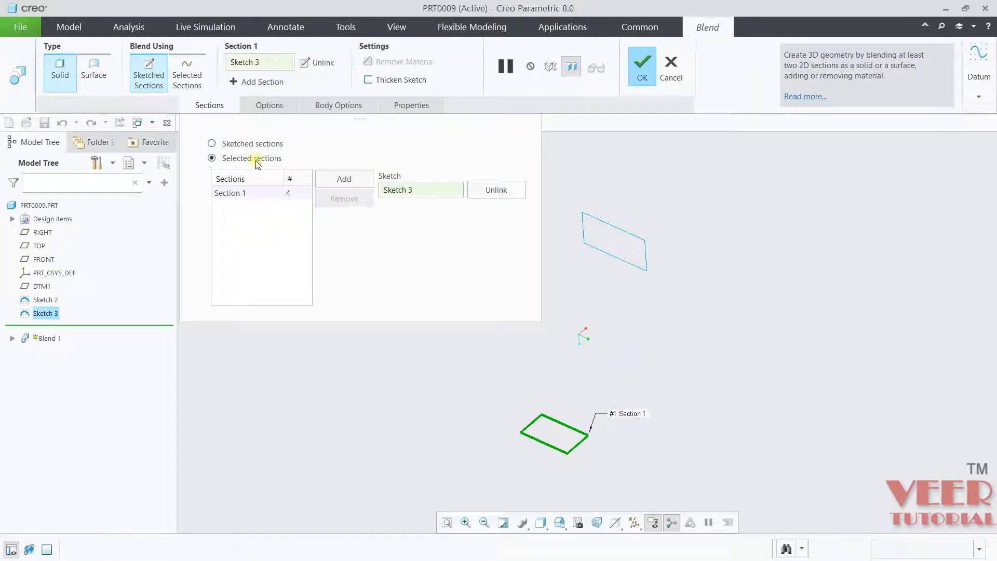
pyautogui.click(526, 312)
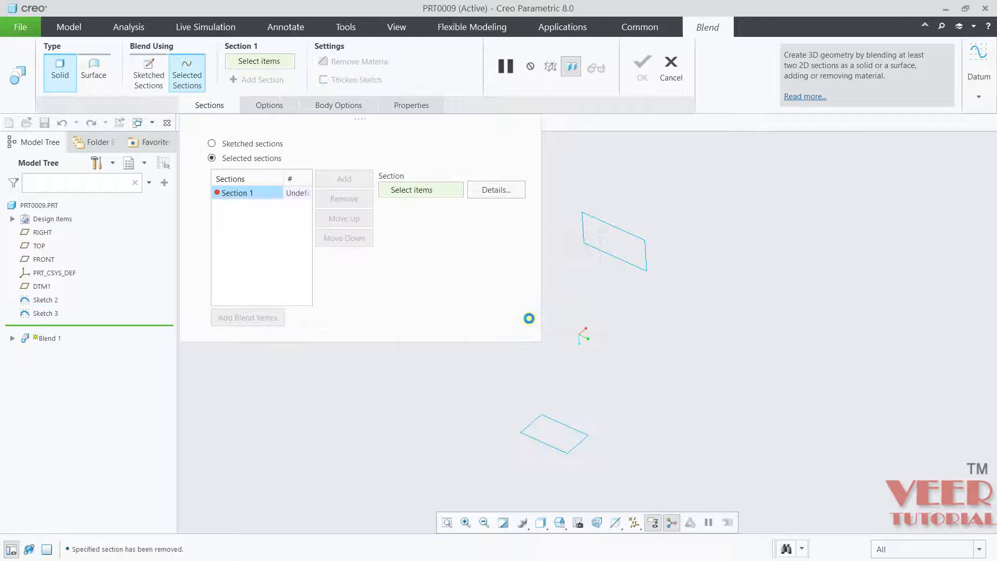
pyautogui.click(570, 430)
pyautogui.click(348, 182)
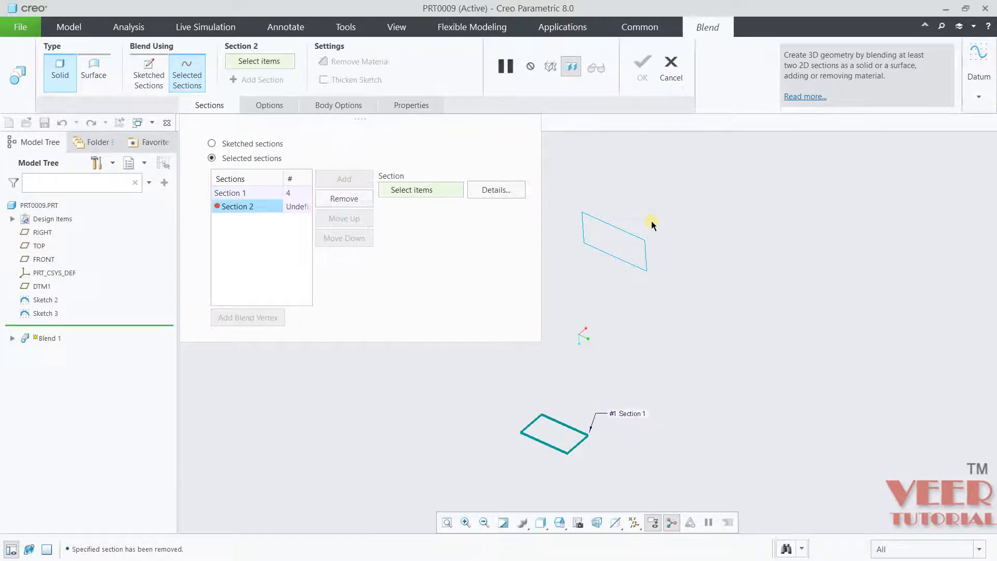
pyautogui.click(633, 240)
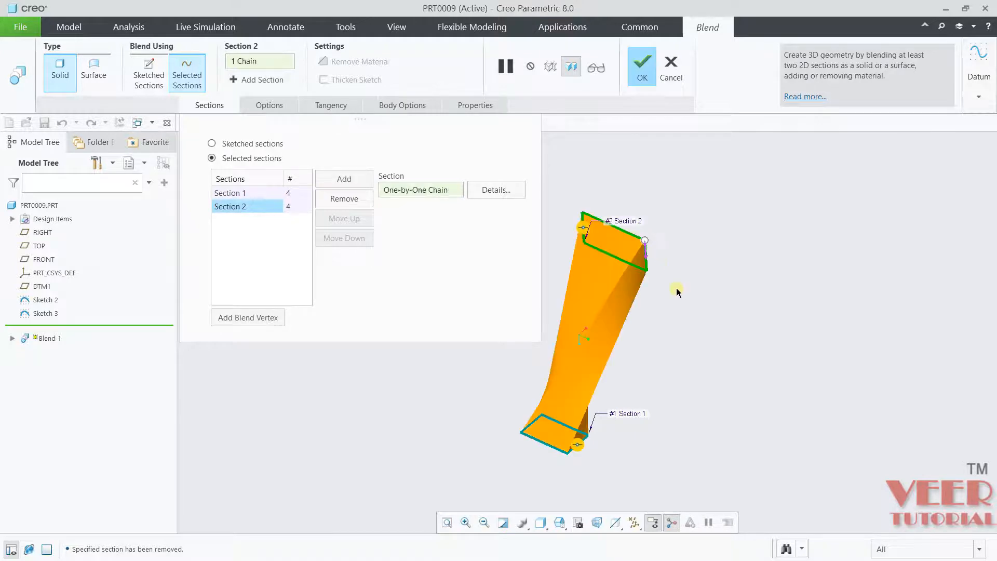
# Move Section 2's start point to the corner that lines up with Section 1's start point and complete the solid blend
pyautogui.moveTo(673, 258)
pyautogui.mouseDown(button='middle')
pyautogui.moveTo(642, 219)
pyautogui.moveTo(627, 238)
pyautogui.moveTo(622, 296)
pyautogui.moveTo(635, 244)
pyautogui.moveTo(649, 260)
pyautogui.moveTo(666, 250)
pyautogui.moveTo(667, 322)
pyautogui.moveTo(702, 367)
pyautogui.moveTo(648, 351)
pyautogui.moveTo(542, 417)
pyautogui.mouseUp(button='middle')
pyautogui.scroll(4, 673, 333)
pyautogui.scroll(-4, 657, 307)
pyautogui.moveTo(711, 342); pyautogui.dragTo(674, 301, button='middle')
pyautogui.scroll(5, 628, 316)
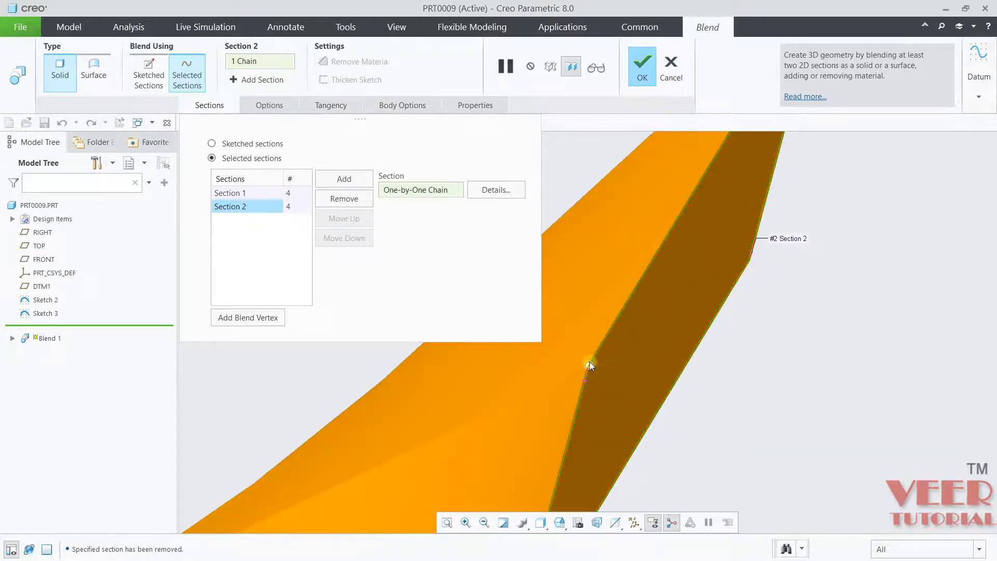
pyautogui.scroll(-3, 594, 384)
pyautogui.scroll(2, 585, 399)
pyautogui.scroll(-2, 575, 405)
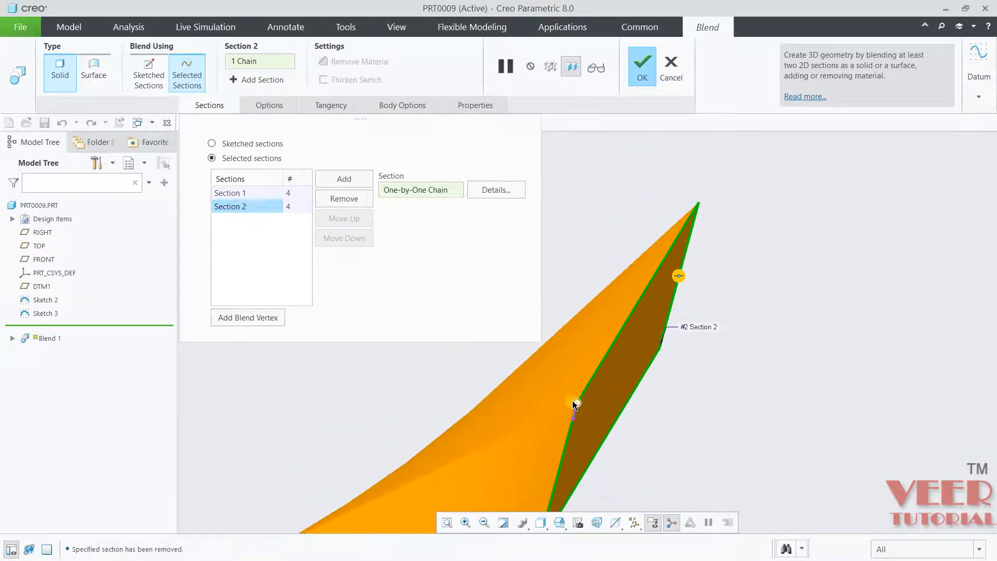
pyautogui.moveTo(577, 401); pyautogui.dragTo(610, 350)
pyautogui.click(699, 220)
pyautogui.moveTo(702, 205); pyautogui.dragTo(682, 244, button='middle')
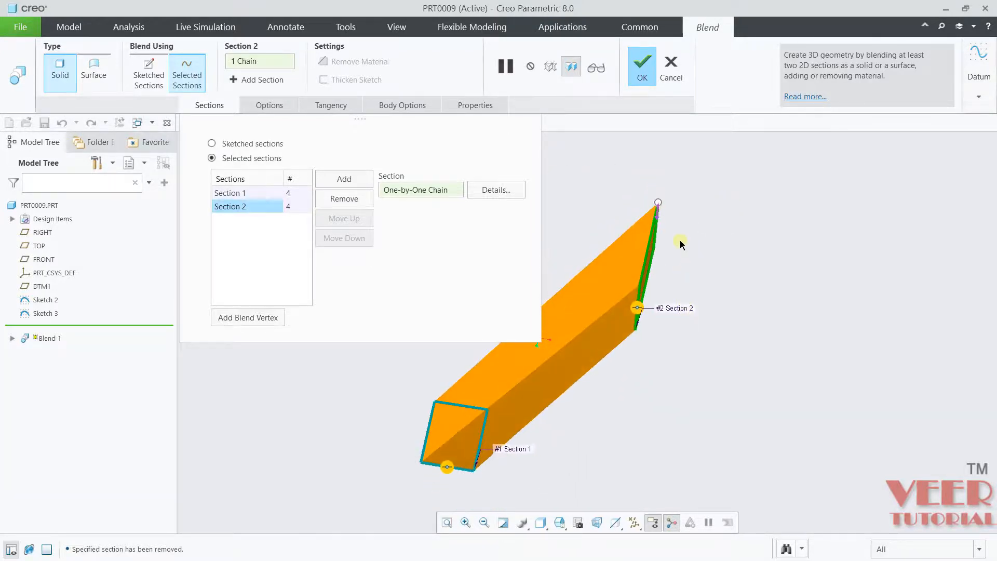
pyautogui.click(649, 80)
pyautogui.click(504, 486)
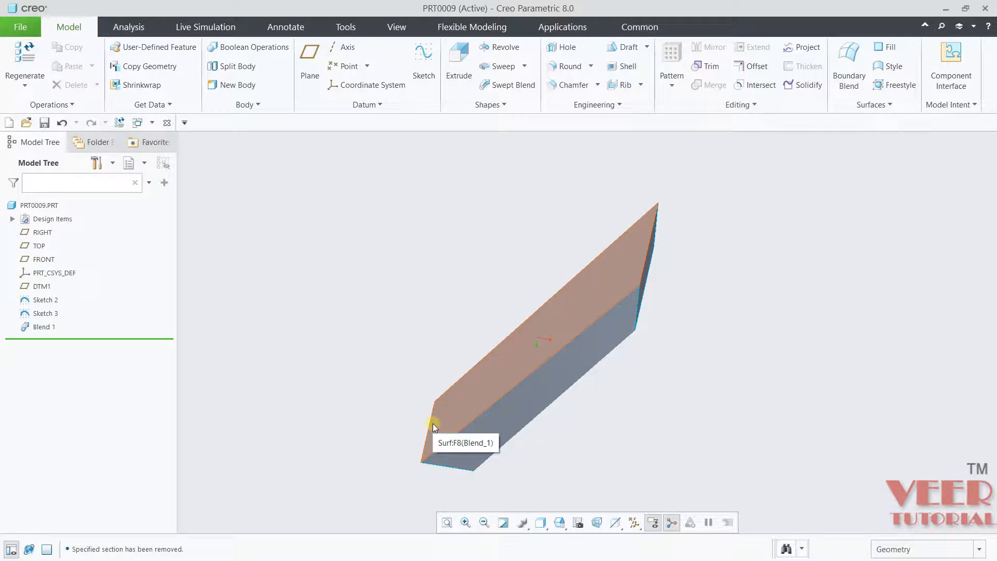
# Delete the Blend 1 feature from the part
pyautogui.click(41, 329)
pyautogui.rightClick(41, 328)
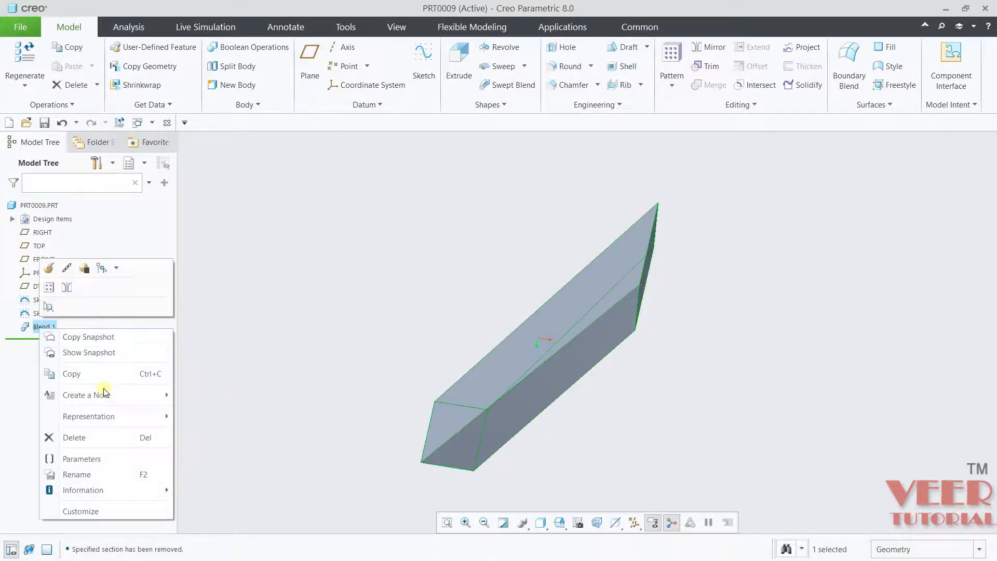
pyautogui.click(94, 443)
pyautogui.click(464, 301)
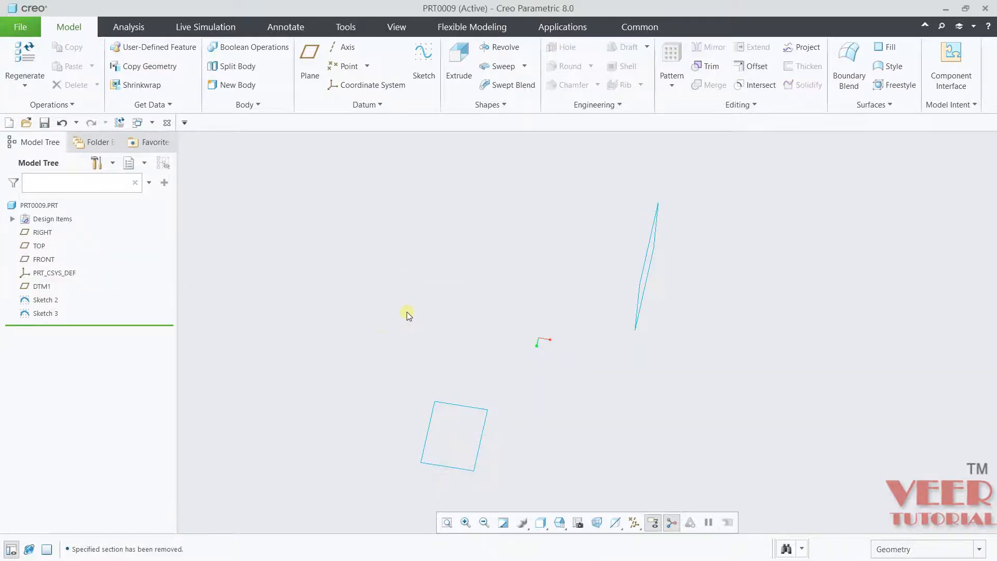
# Start a Rotational Blend as a surface and set it to use selected sections
pyautogui.moveTo(408, 314)
pyautogui.mouseDown(button='middle')
pyautogui.moveTo(439, 340)
pyautogui.moveTo(443, 332)
pyautogui.mouseUp(button='middle')
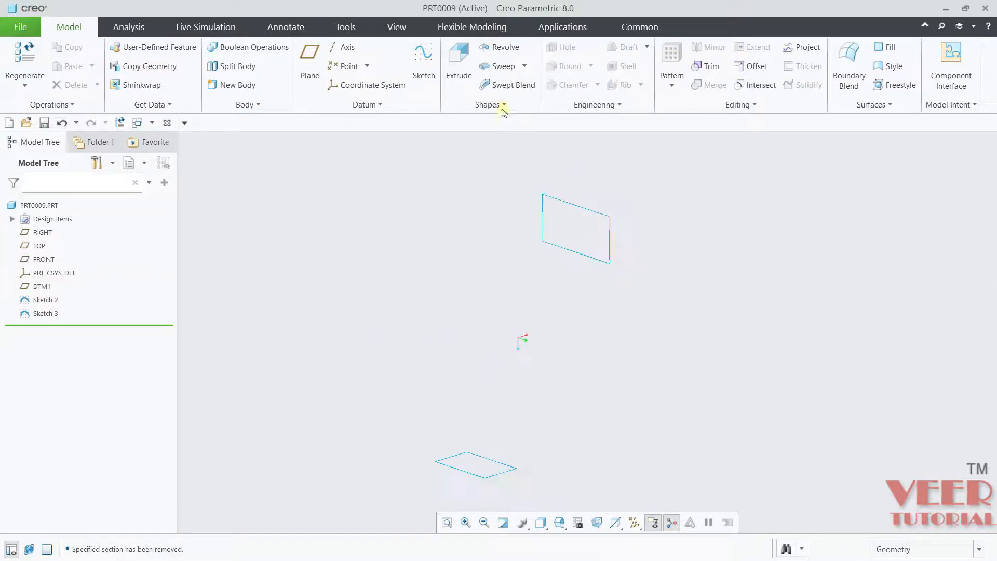
pyautogui.click(502, 106)
pyautogui.click(485, 139)
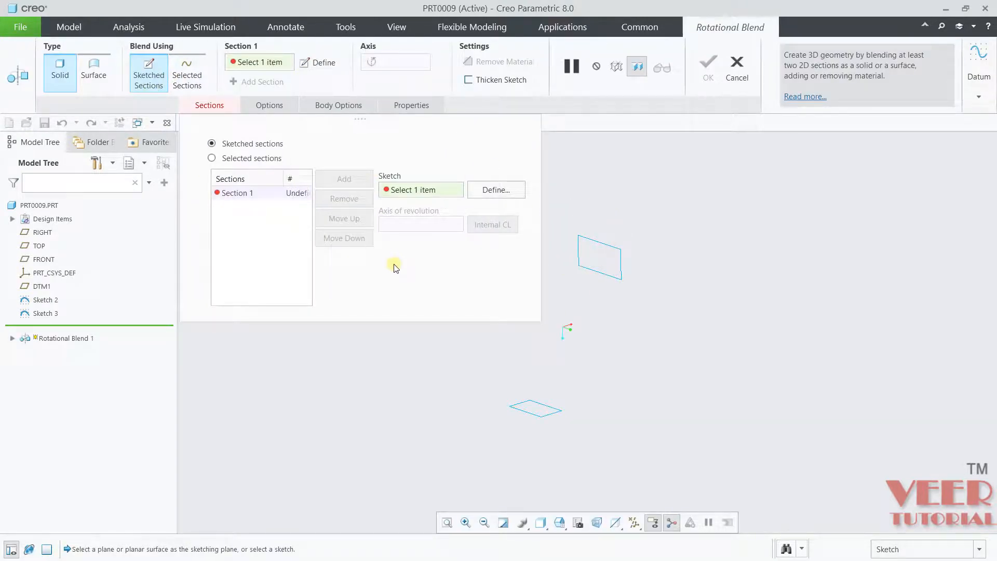
pyautogui.click(108, 72)
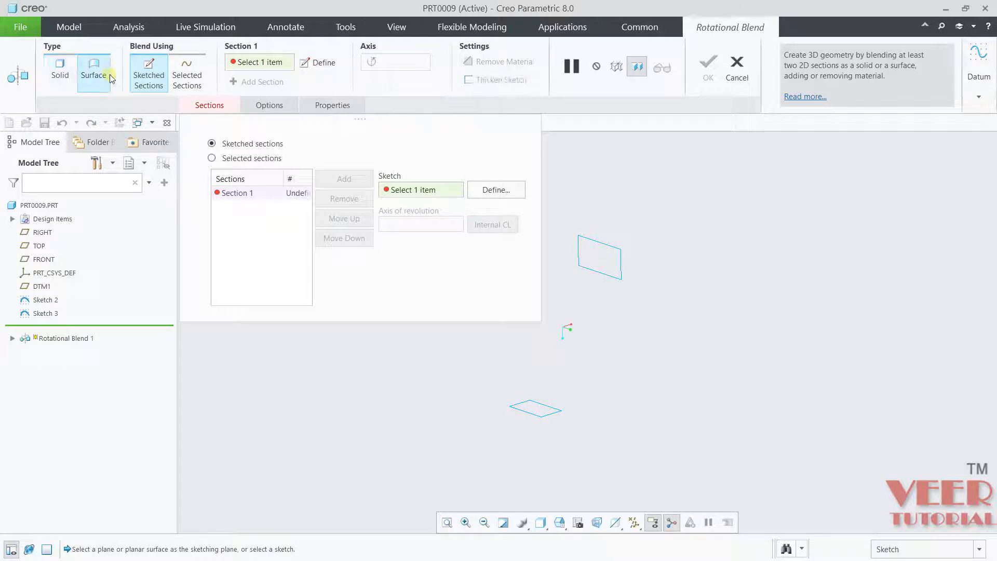
pyautogui.click(247, 159)
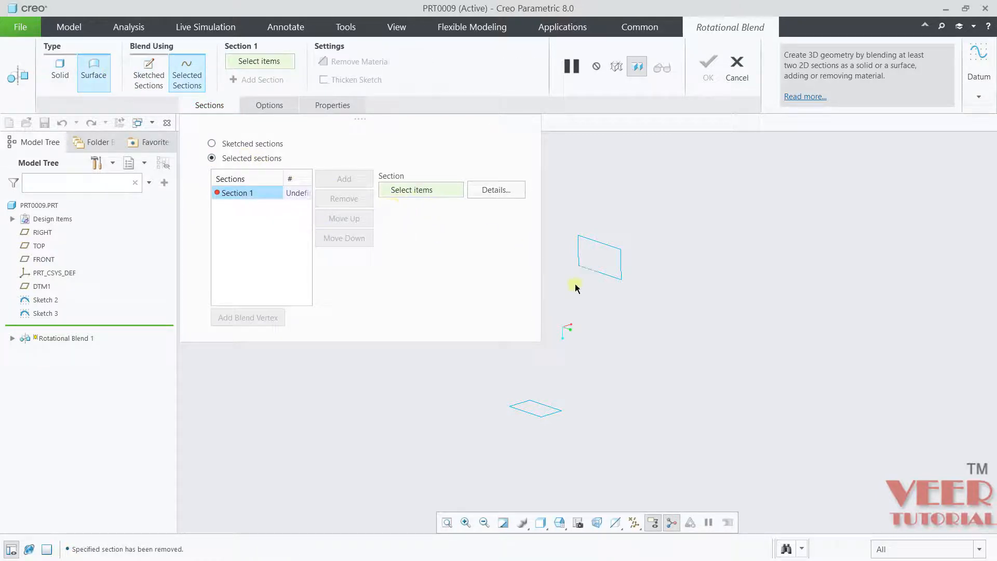
# Pick the FRONT rectangle as Section 1 and add the DTM1 rectangle as Section 2 of the rotational blend
pyautogui.click(548, 415)
pyautogui.click(344, 179)
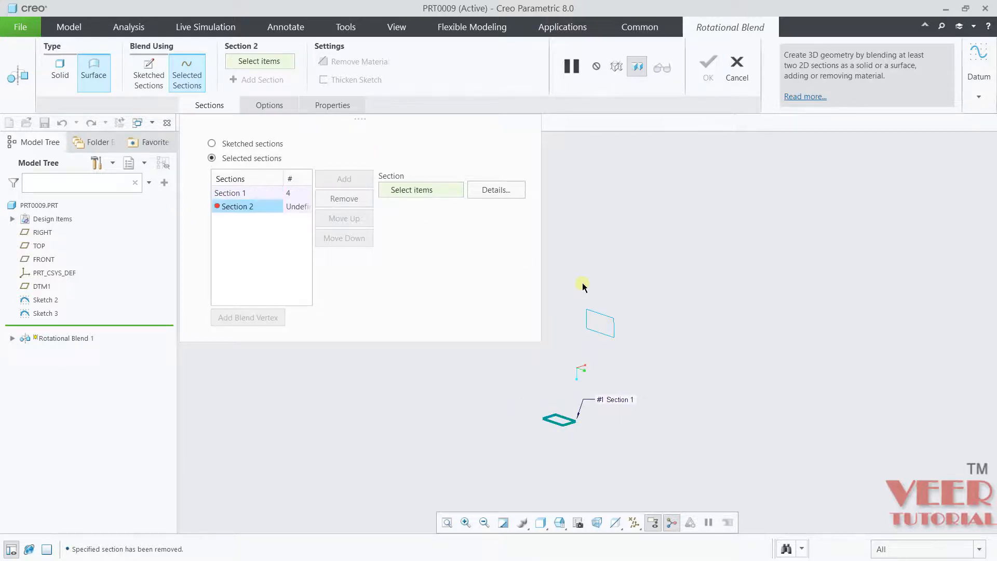
pyautogui.scroll(3, 620, 332)
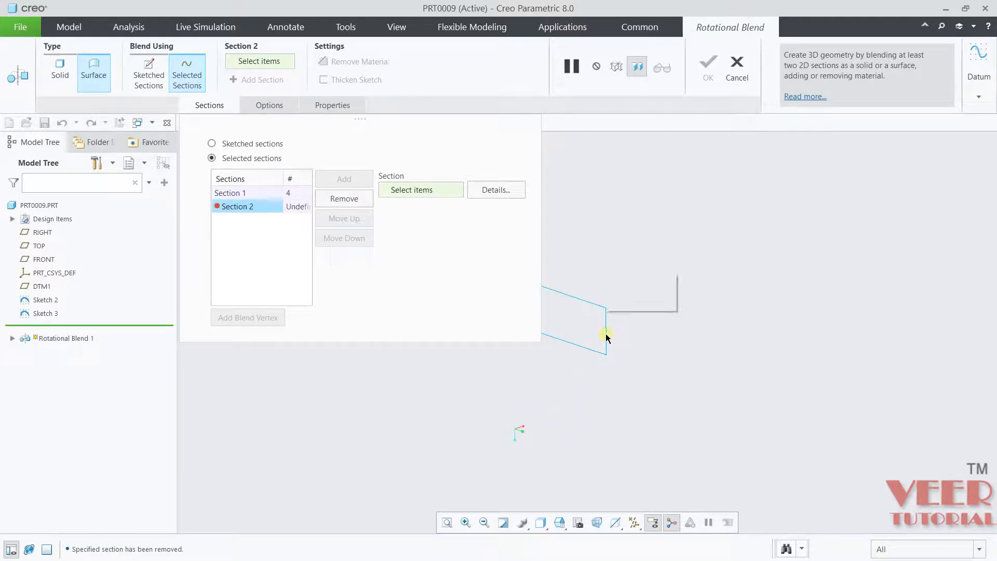
pyautogui.click(607, 329)
# Move Section 2's start point to the adjacent corner matching Section 1 to untwist the surface, and complete the rotational blend
pyautogui.moveTo(627, 407); pyautogui.dragTo(648, 381, button='middle')
pyautogui.scroll(3, 624, 363)
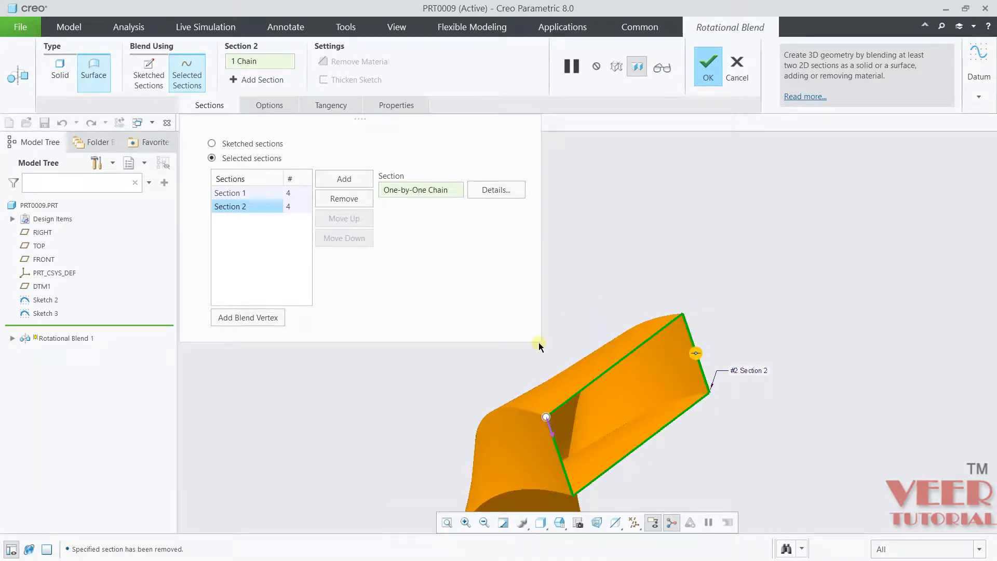
pyautogui.scroll(3, 539, 342)
pyautogui.scroll(-3, 625, 365)
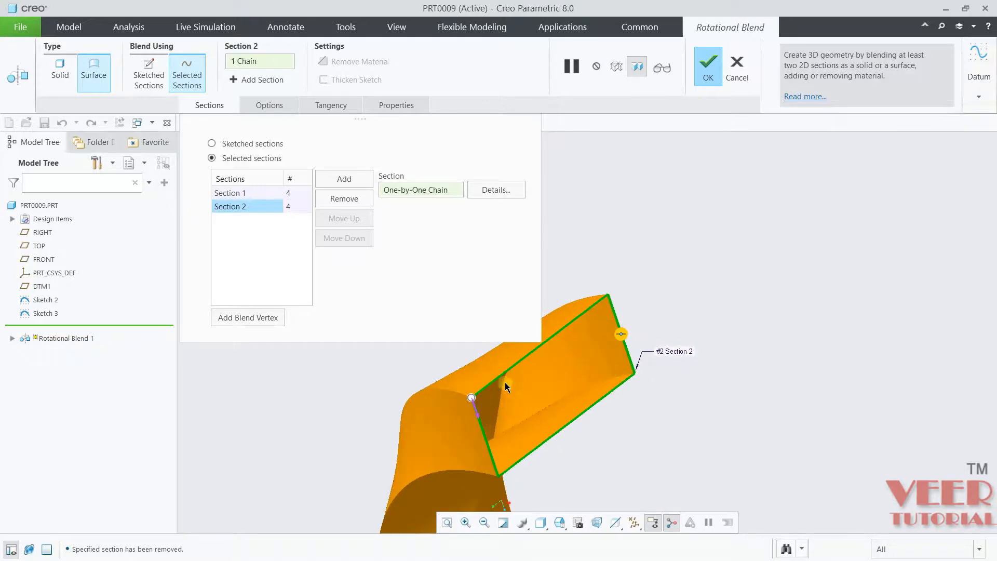
pyautogui.scroll(3, 528, 360)
pyautogui.moveTo(529, 353); pyautogui.dragTo(566, 423, button='middle')
pyautogui.scroll(-4, 567, 432)
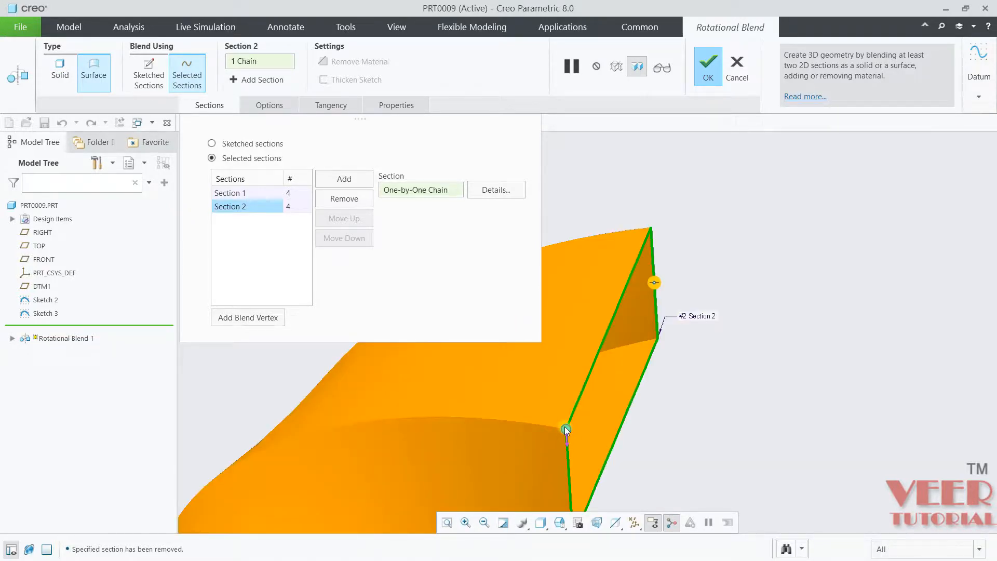
pyautogui.moveTo(566, 430); pyautogui.dragTo(657, 246)
pyautogui.scroll(4, 618, 300)
pyautogui.moveTo(557, 372); pyautogui.dragTo(600, 318, button='middle')
pyautogui.click(709, 66)
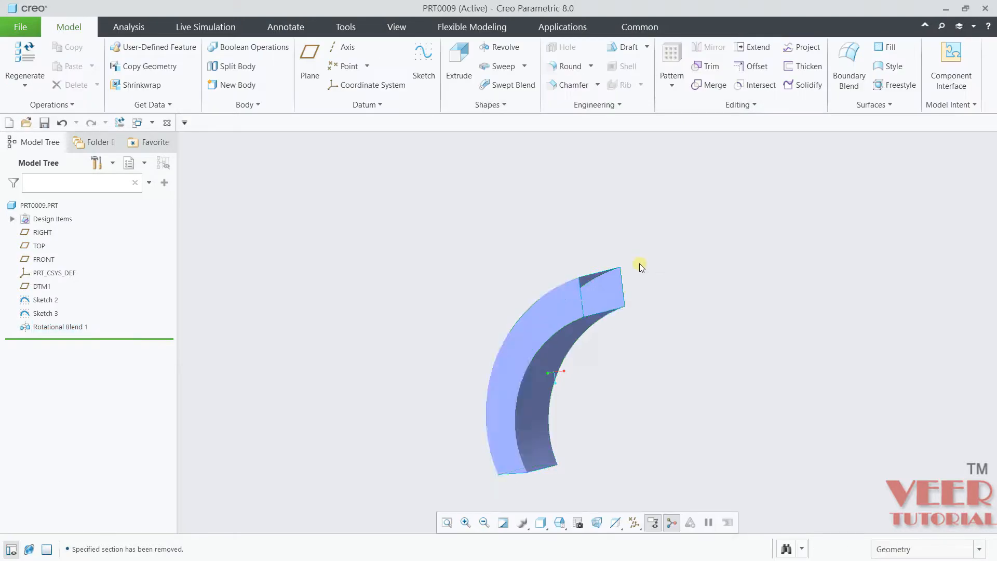
pyautogui.moveTo(639, 265); pyautogui.dragTo(702, 286, button='middle')
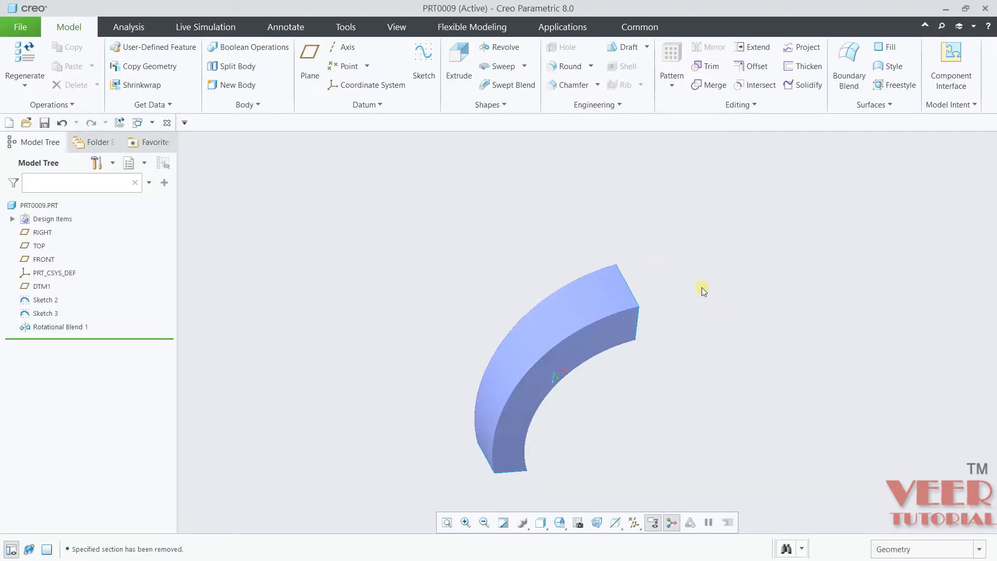